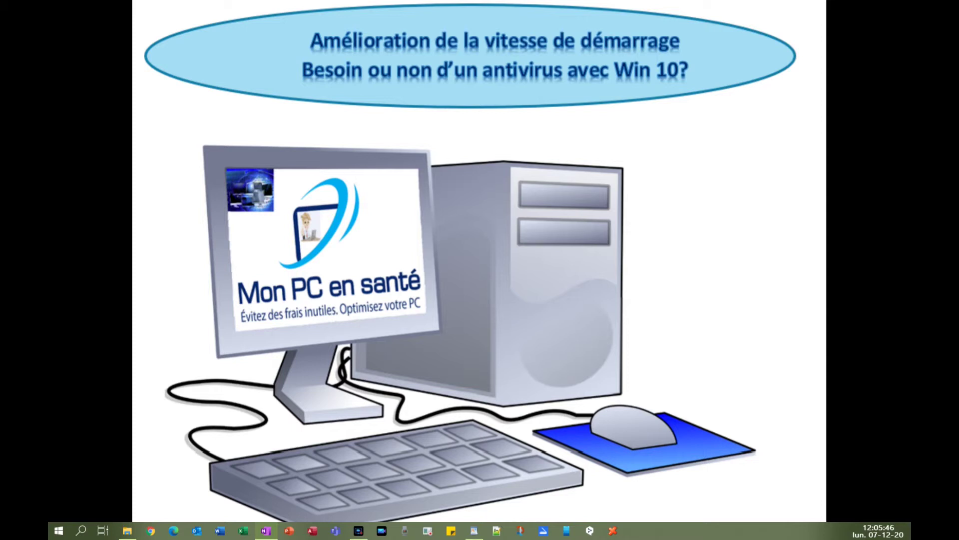
Bring up the HDD/SSD comparison document and check drive C:'s media type in Défragmenter et optimiser les lecteurs, closing the tool when done.
key("alt+Tab")
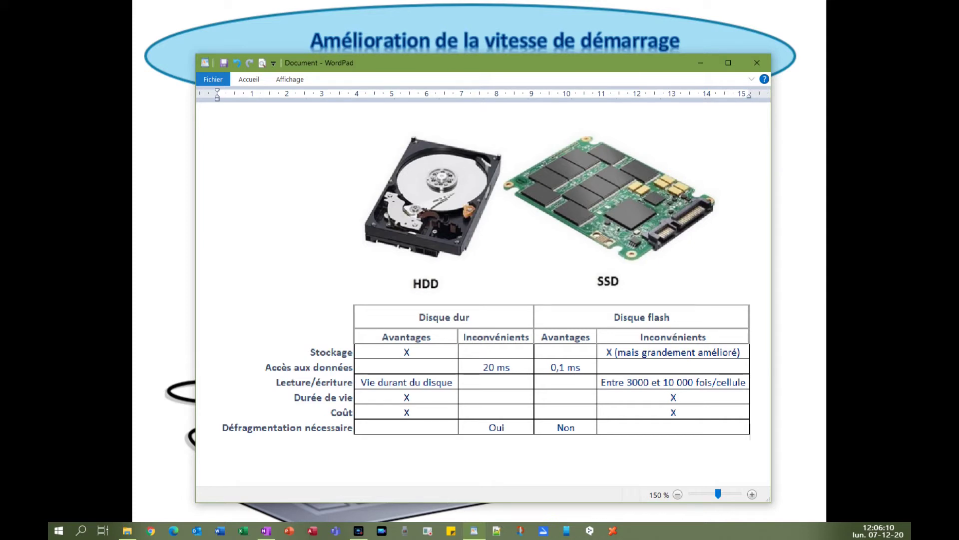
left_click(58, 531)
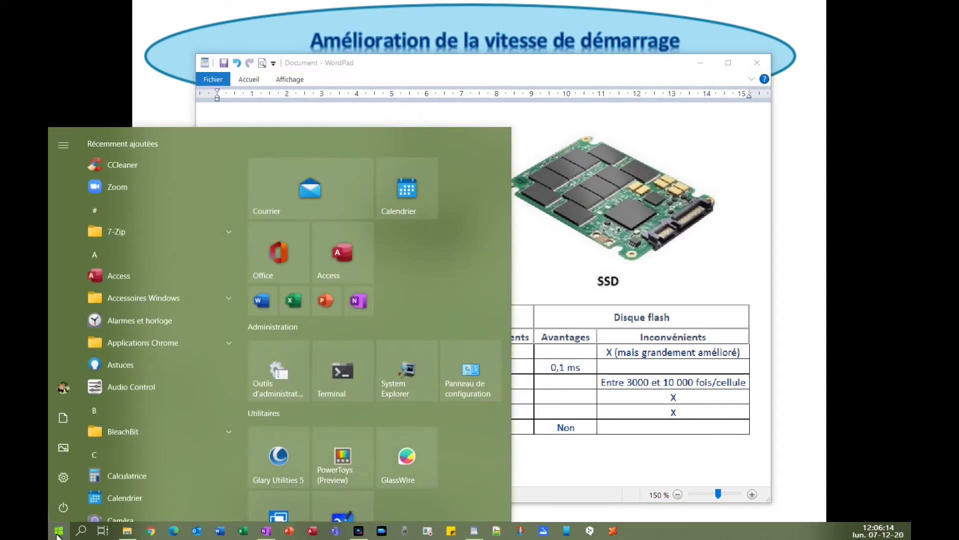
type("defrag")
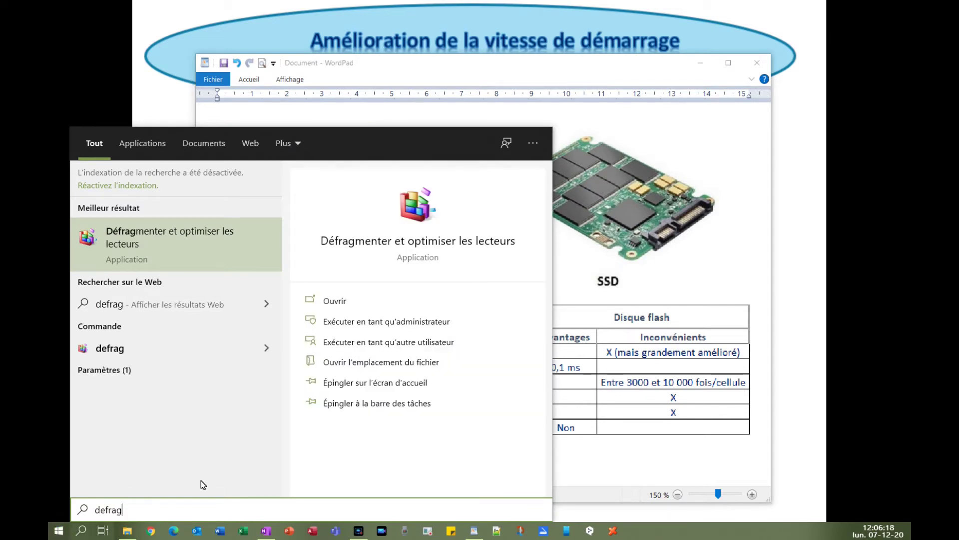
left_click(340, 302)
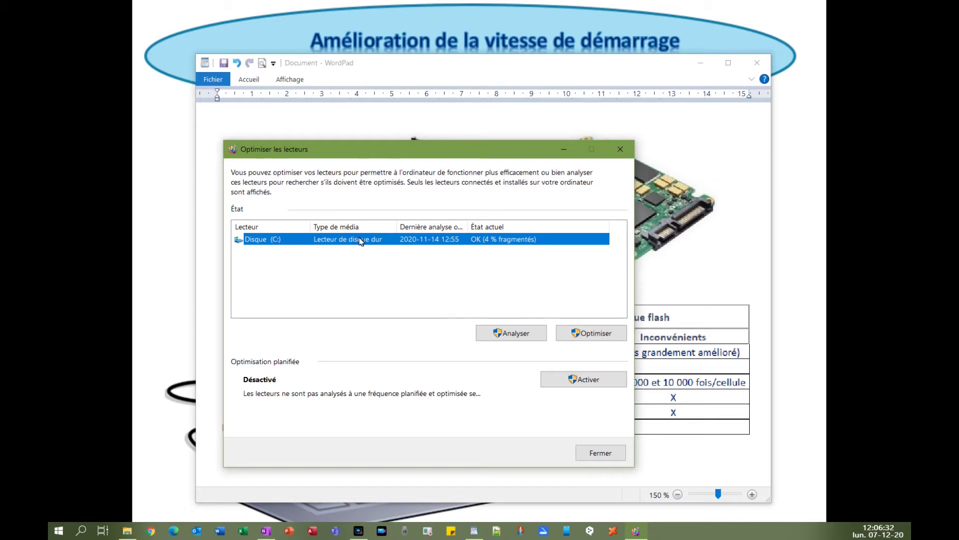
left_click(581, 452)
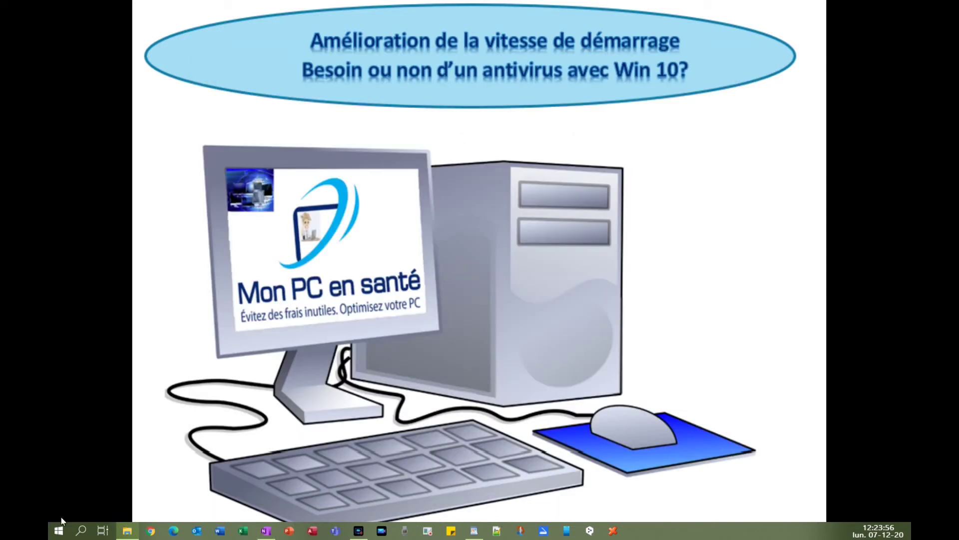
Search Windows for regedit and run the Registry Editor as administrator.
left_click(59, 530)
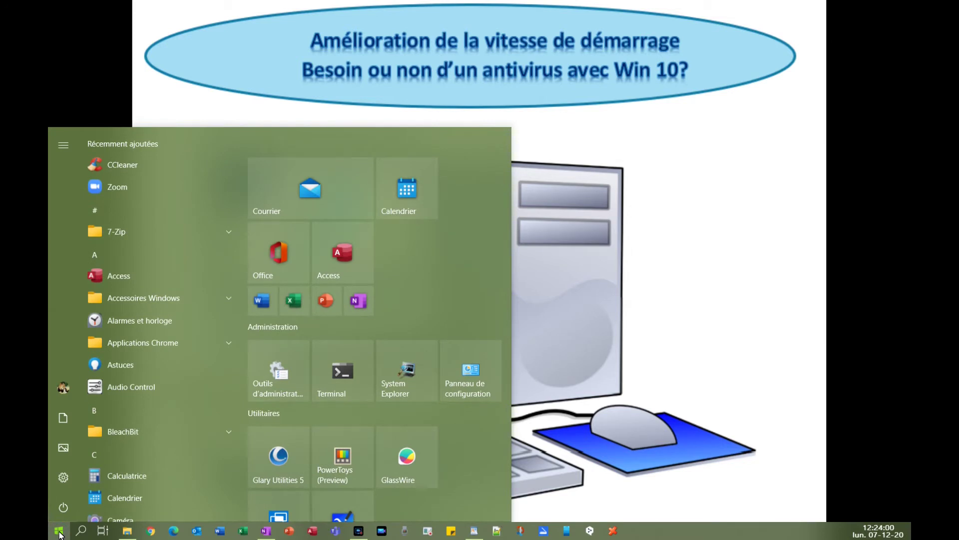
type("regedit")
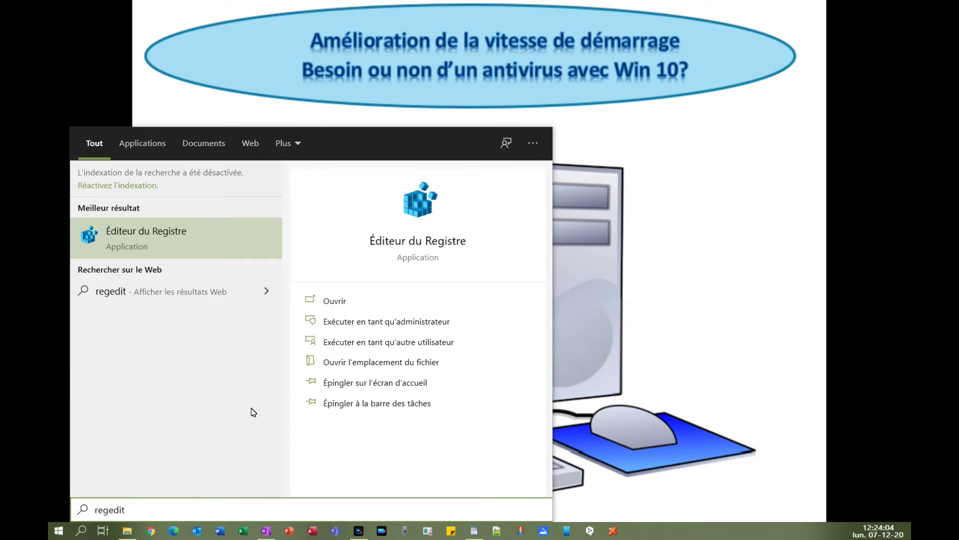
left_click(340, 322)
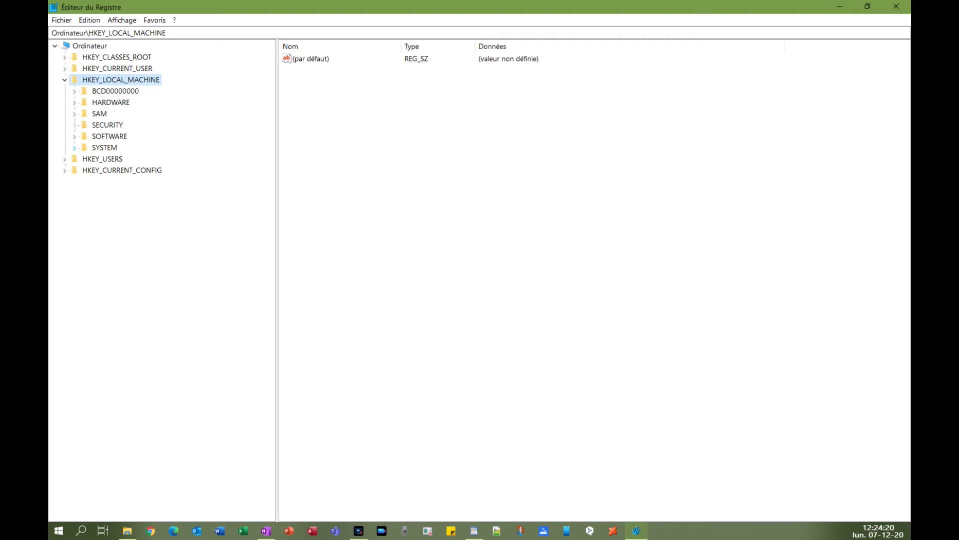
Go to the registry key HKEY_LOCAL_MACHINE\SYSTEM\CurrentControlSet\Control\Session Manager\Memory Management.
left_click(74, 148)
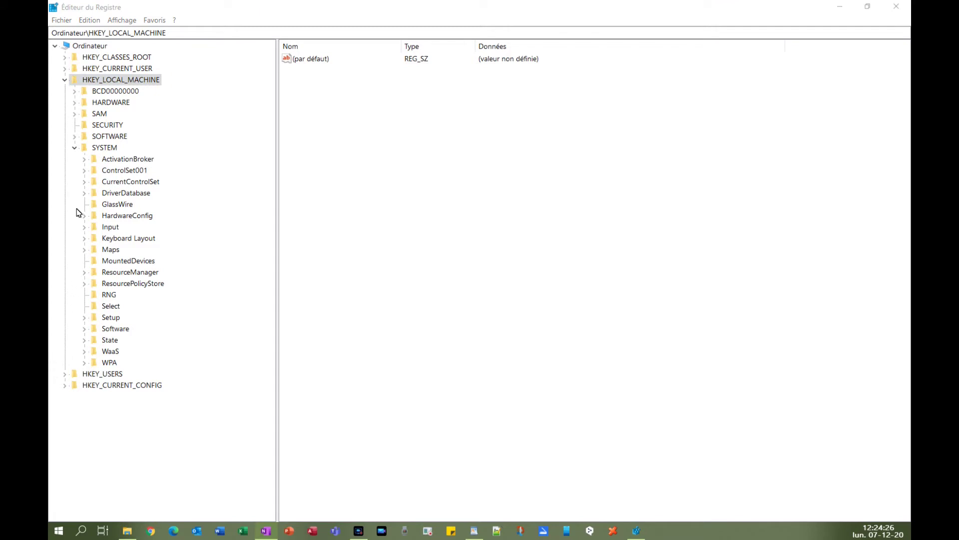
left_click(85, 182)
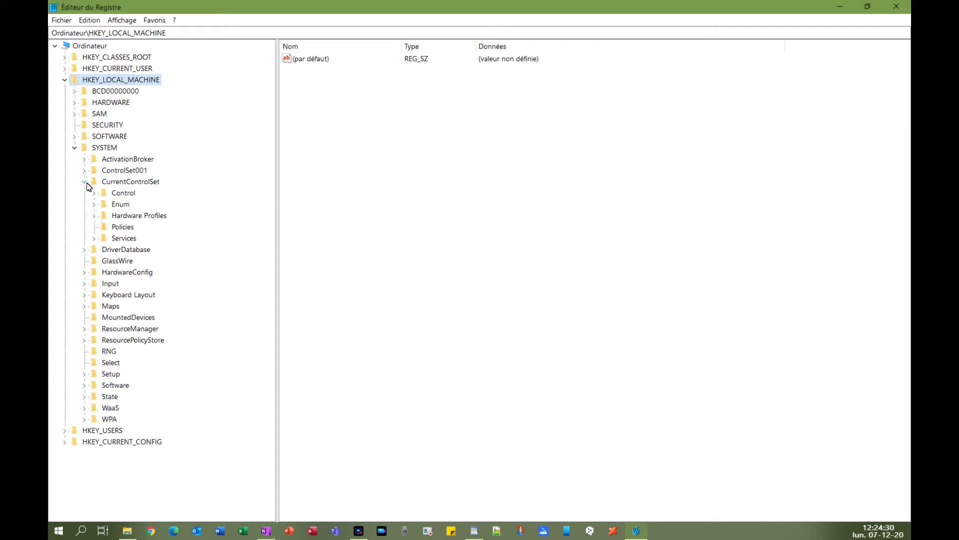
left_click(93, 192)
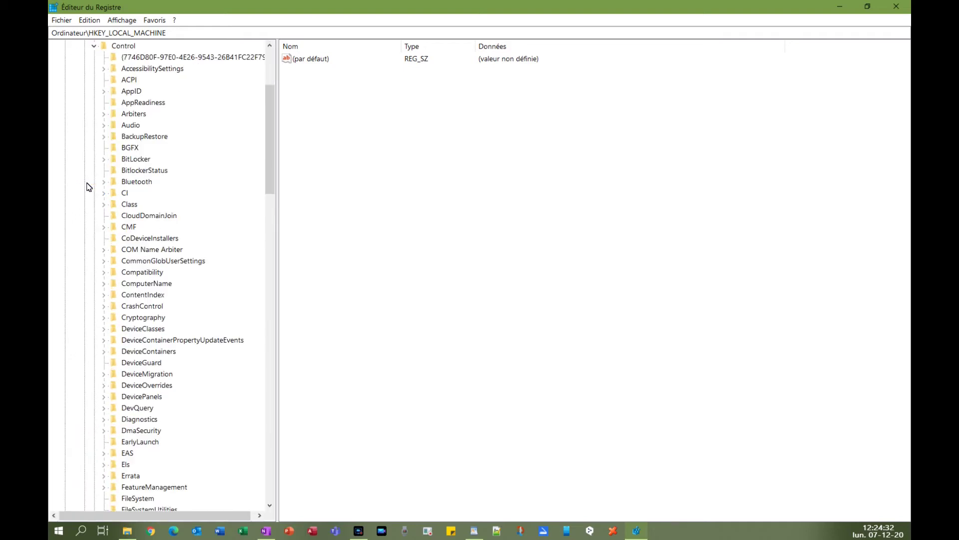
key("d")
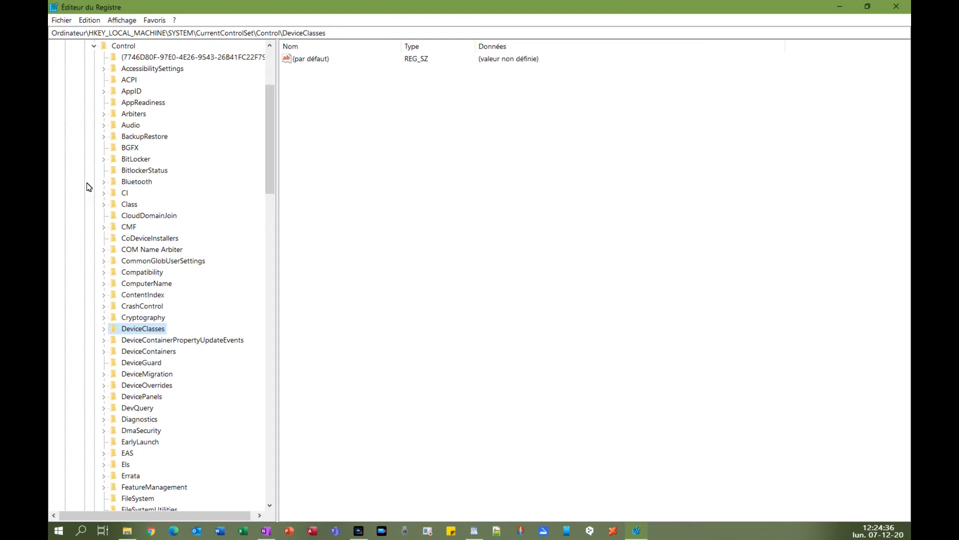
key("s")
scroll(86, 187, "down", 6)
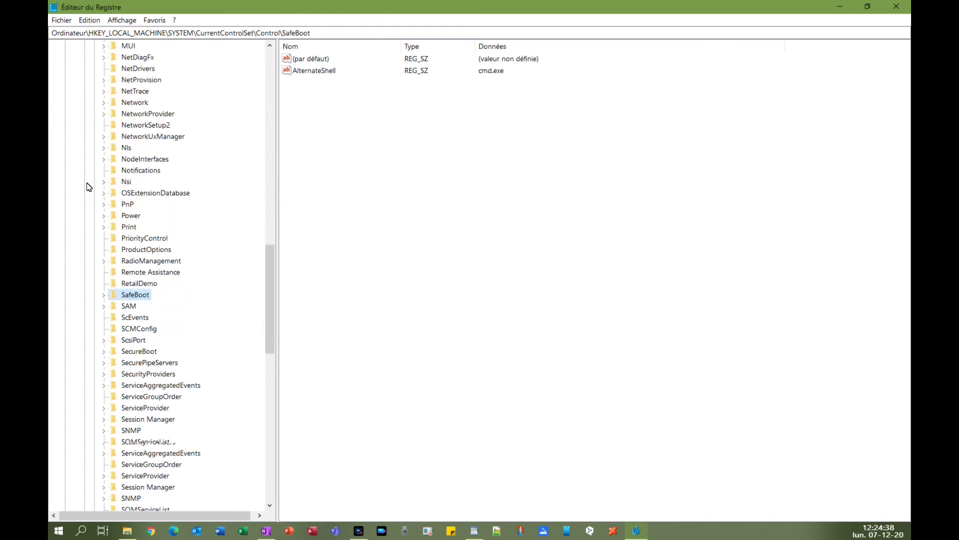
scroll(87, 187, "down", 2)
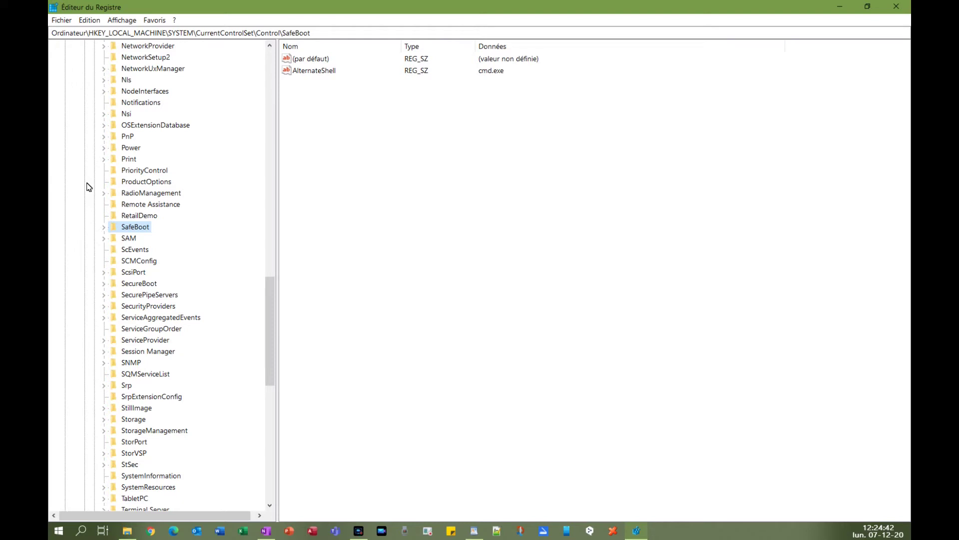
scroll(87, 186, "down", 1)
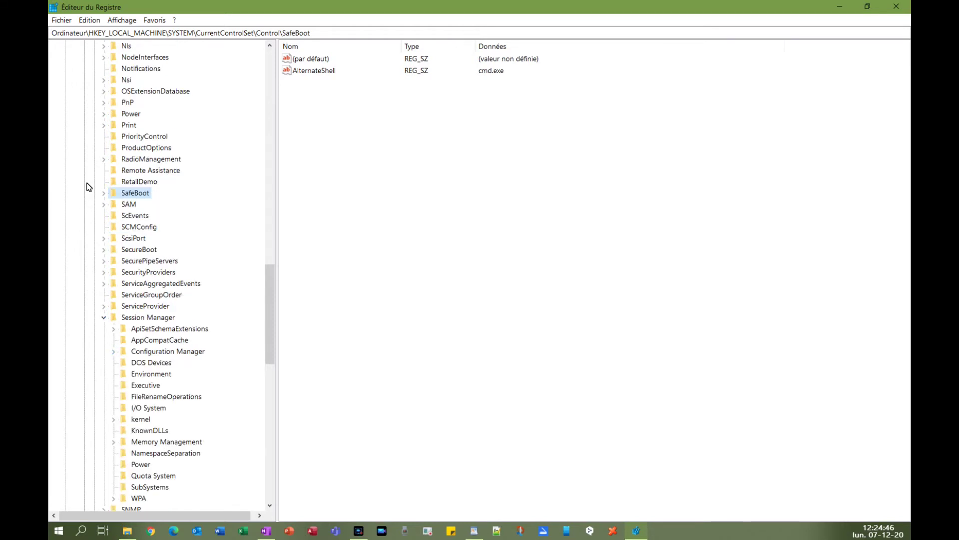
key("m")
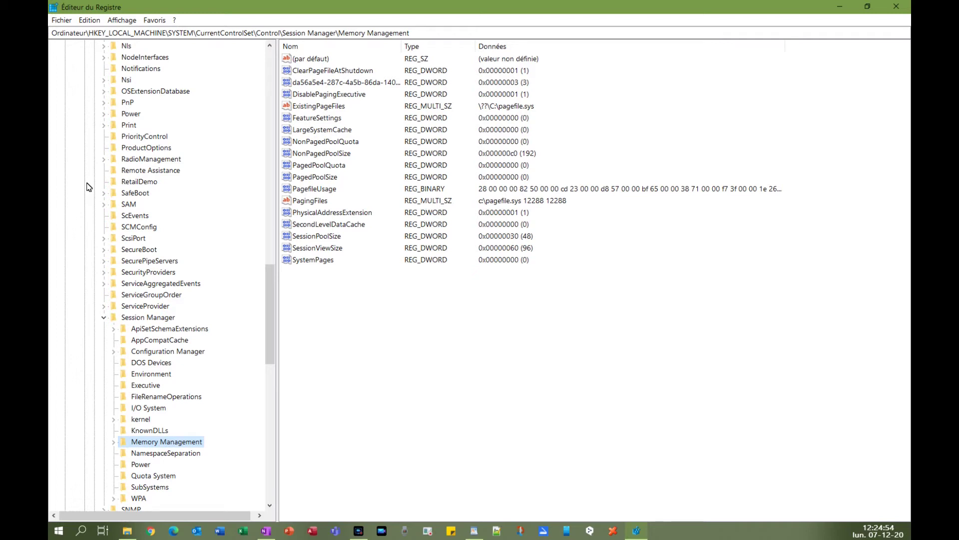
Create a new QWORD (64-bit) value in the Memory Management key.
right_click(308, 296)
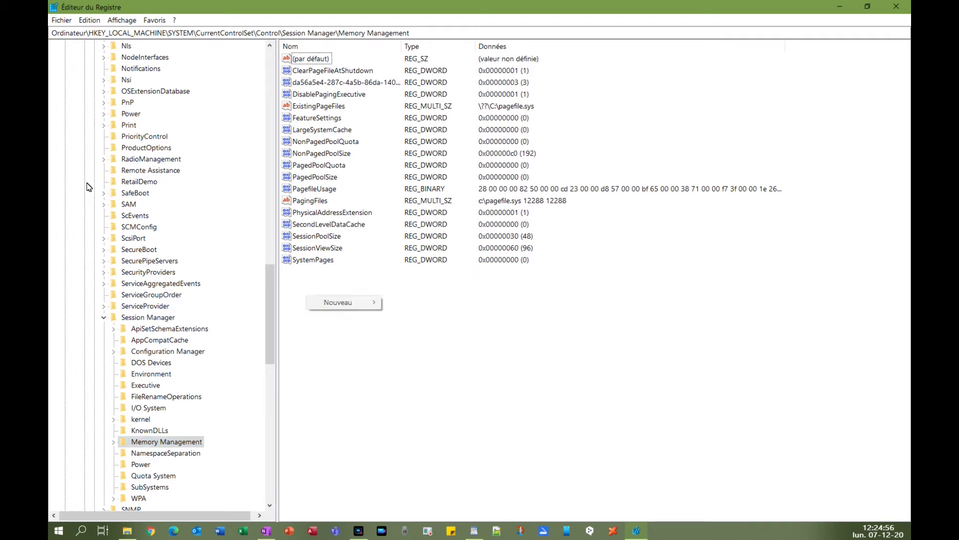
mouse_move(338, 302)
key("Down")
key("Down")
key("Down")
key("Down")
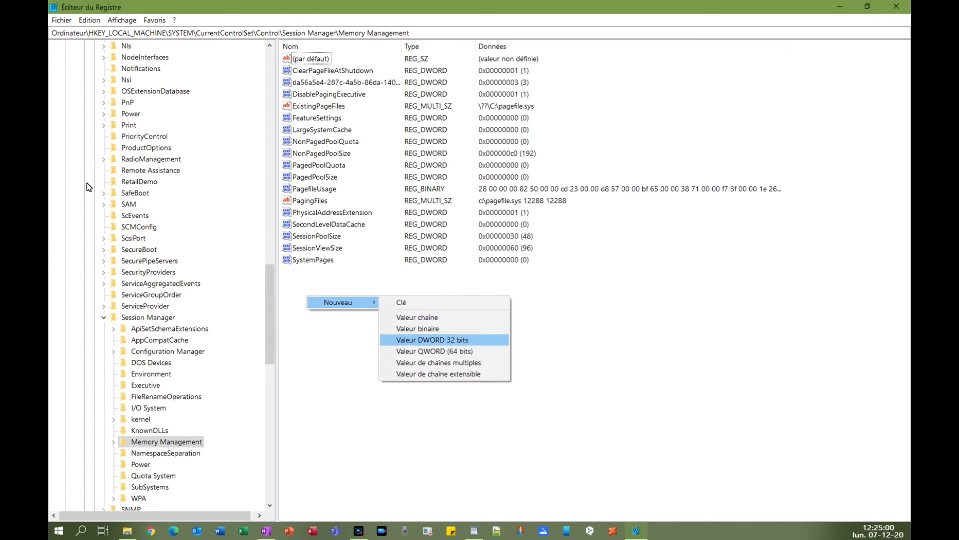
key("Down")
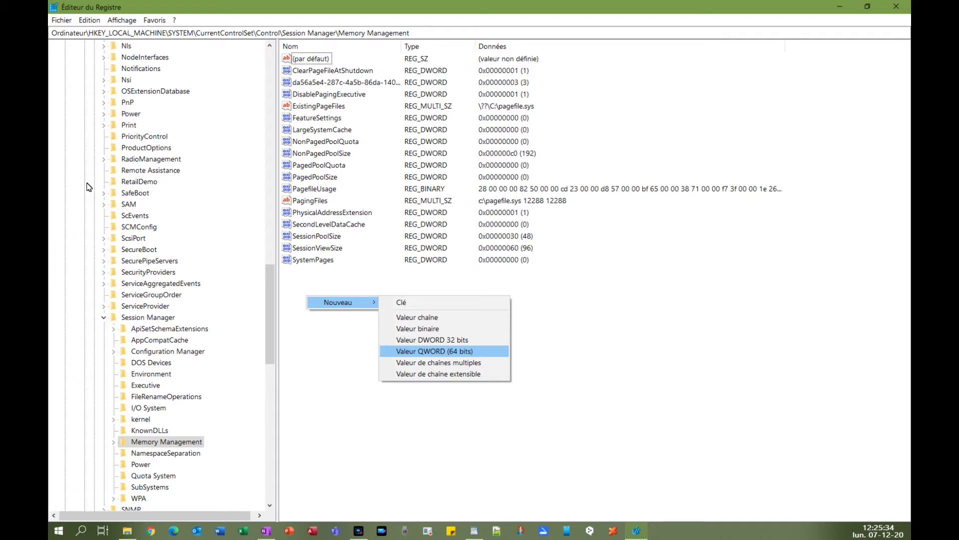
key("Return")
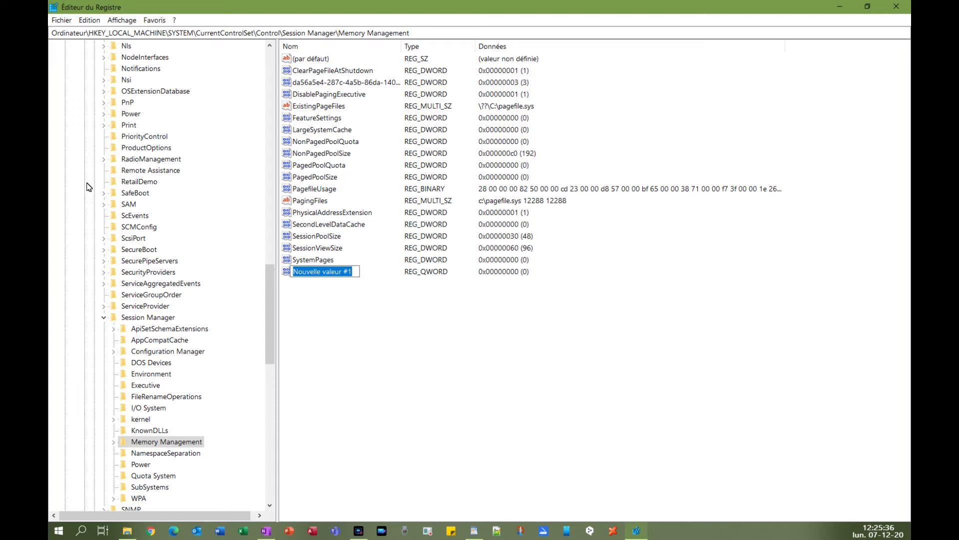
Name the new QWORD value IOPageLockLimit and open its data for editing, moving the dialog clear of the key tree.
type("IOPage")
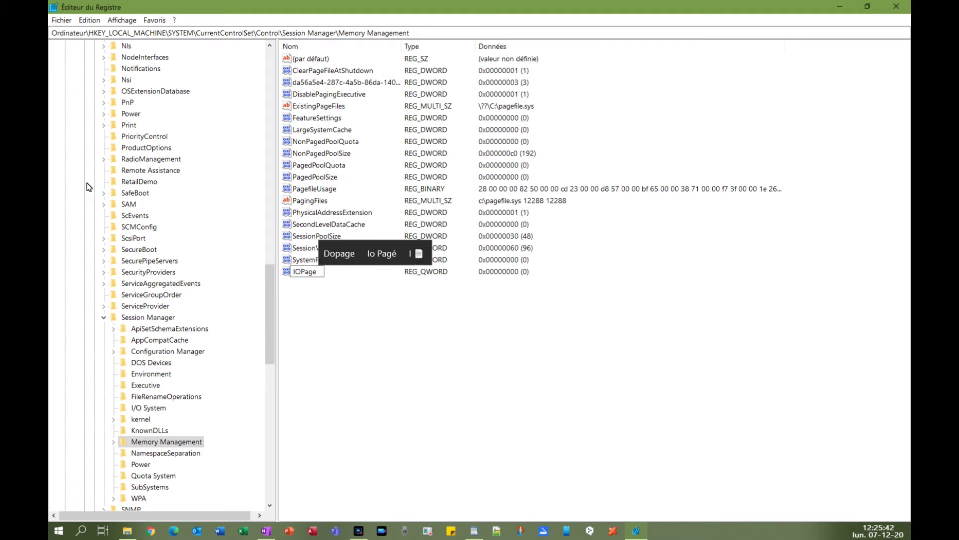
type("Lock")
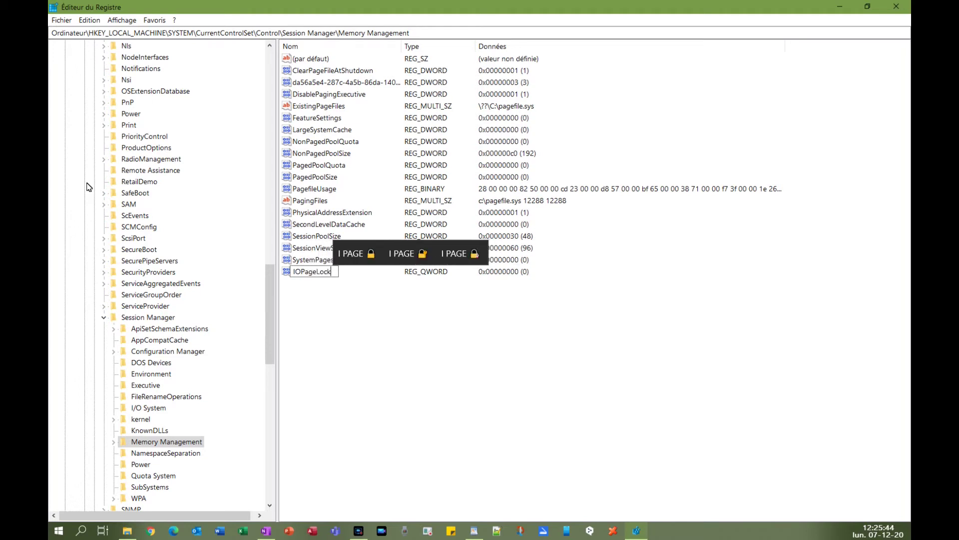
type("Limit")
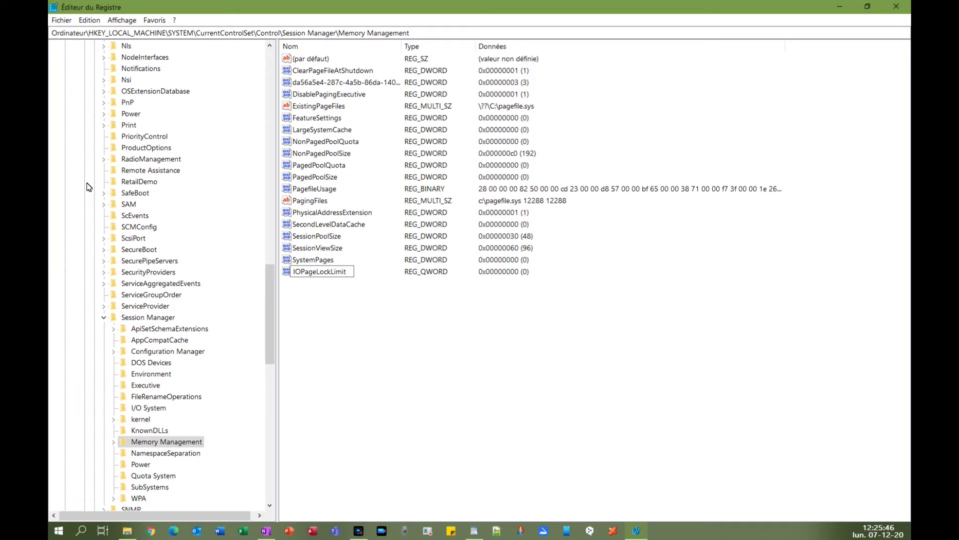
key("Return")
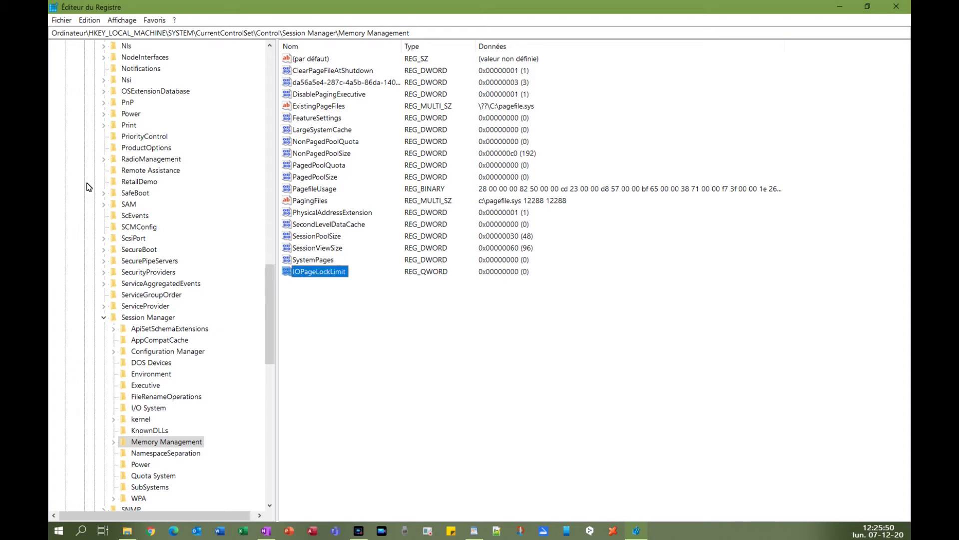
key("Return")
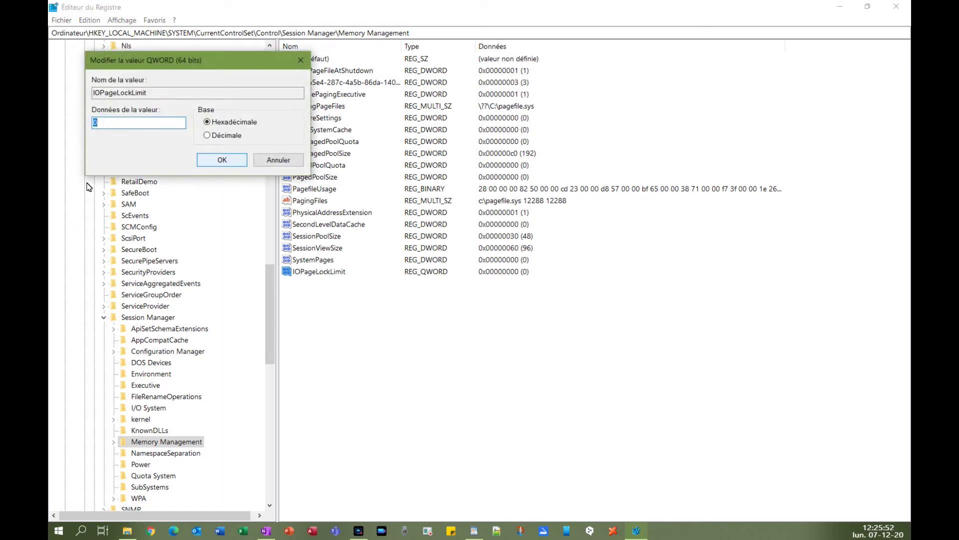
left_click_drag(211, 65, 419, 225)
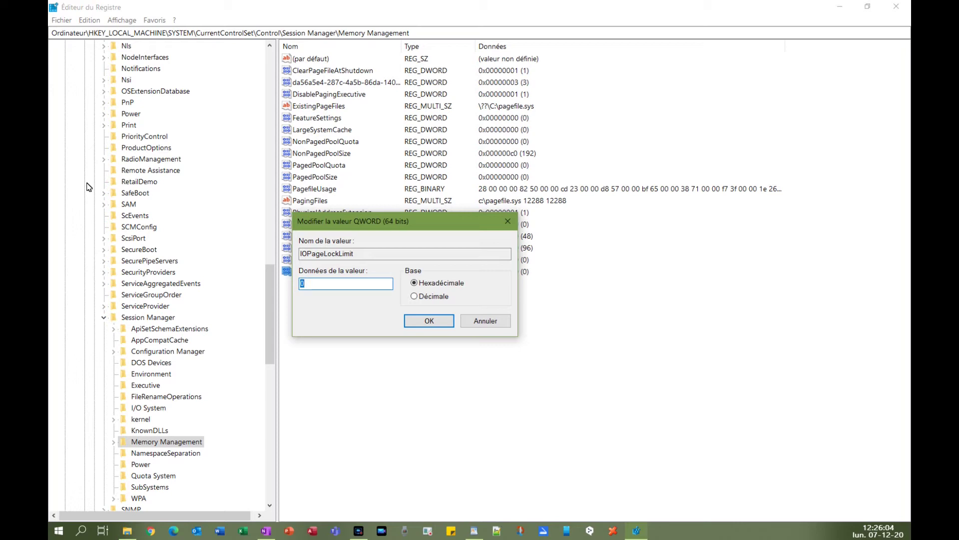
Check the installed RAM on the À propos de page of the Windows system settings, and close Settings.
left_click(59, 530)
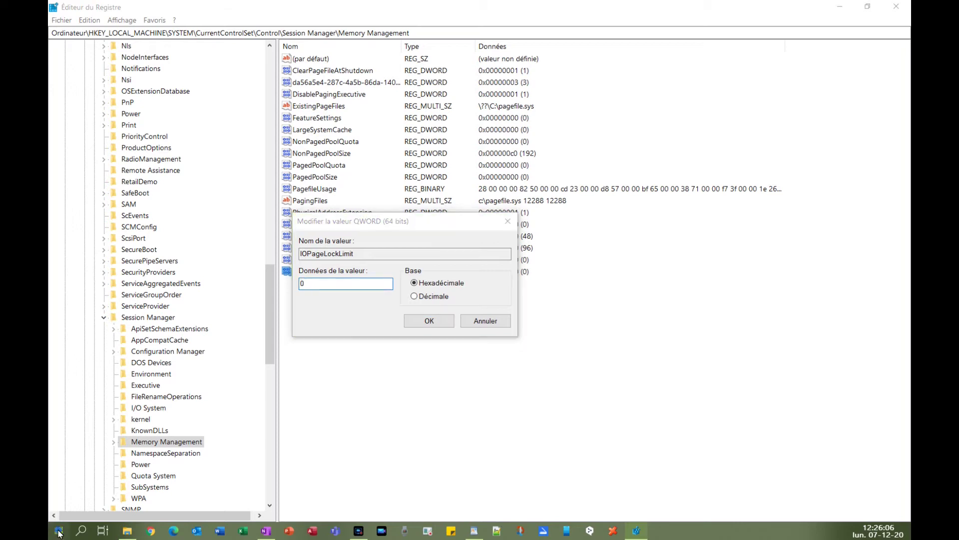
left_click(70, 476)
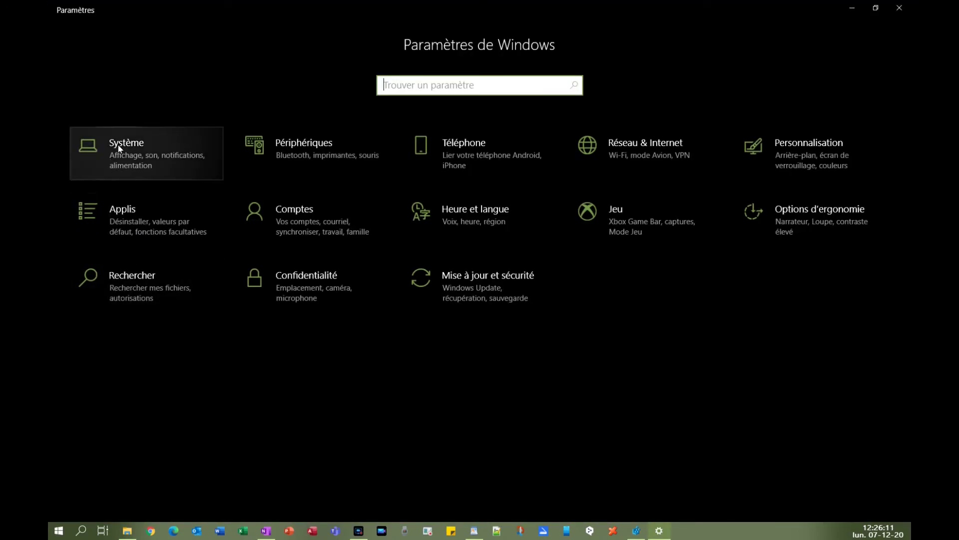
left_click(119, 146)
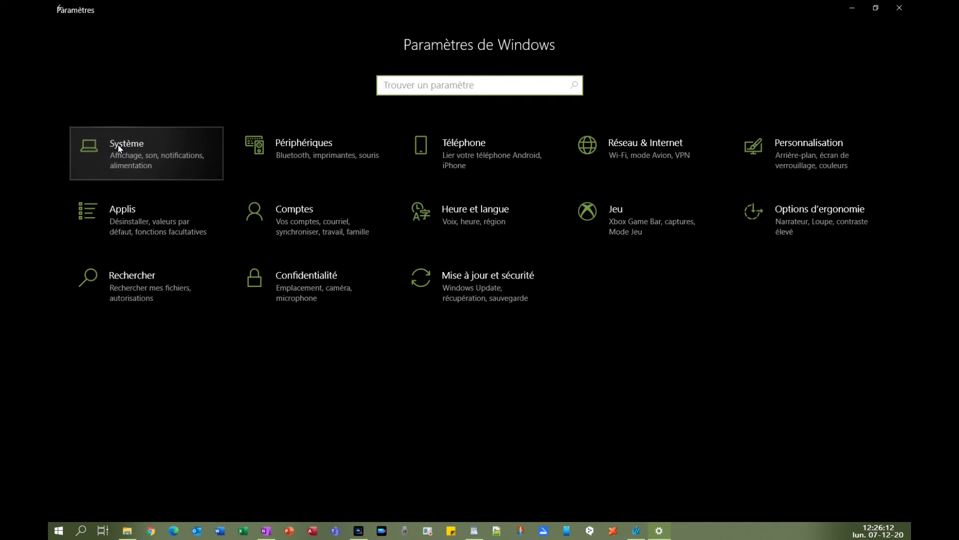
scroll(118, 150, "down", 2)
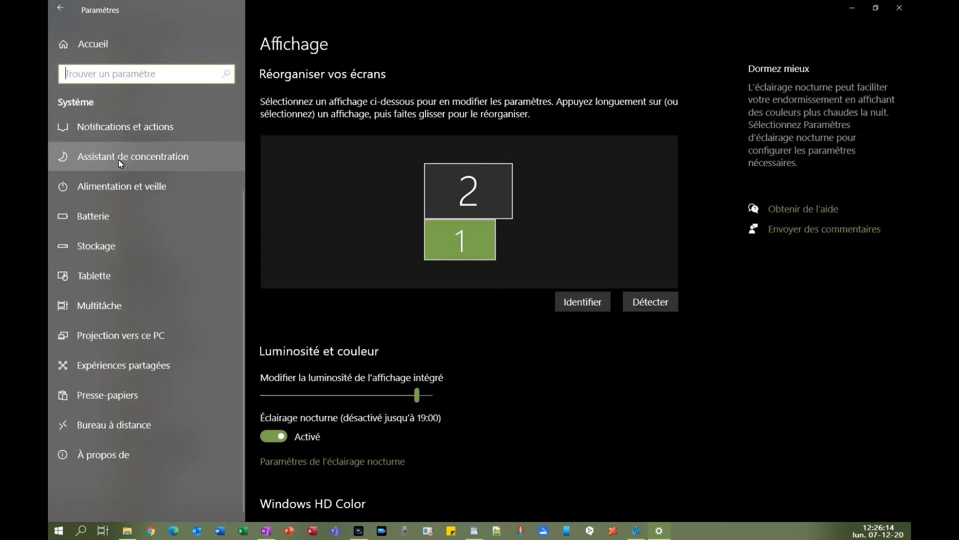
left_click(98, 456)
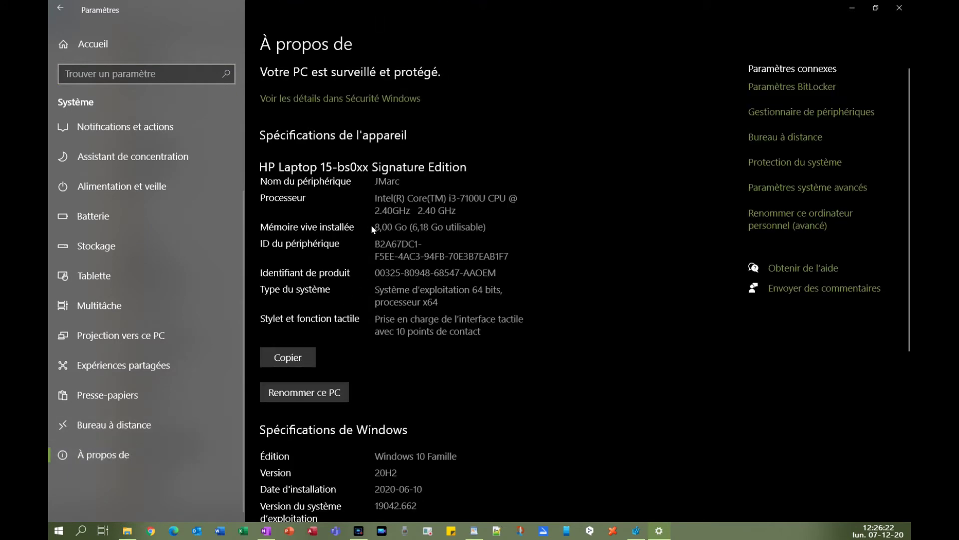
left_click(374, 226)
left_click_drag(408, 226, 375, 229)
left_click(898, 11)
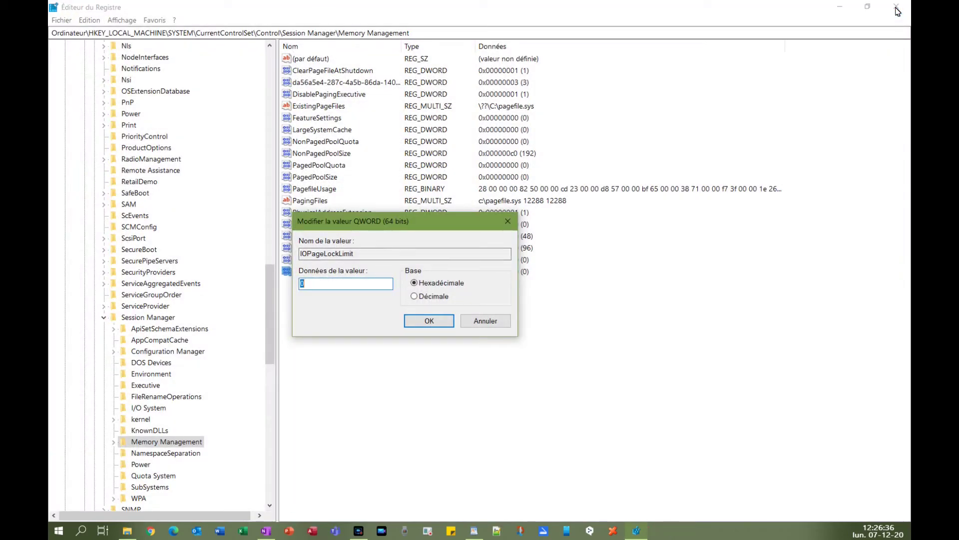
Open the Calculatrice app and compute 8 × 1024 × 1024.
left_click(59, 531)
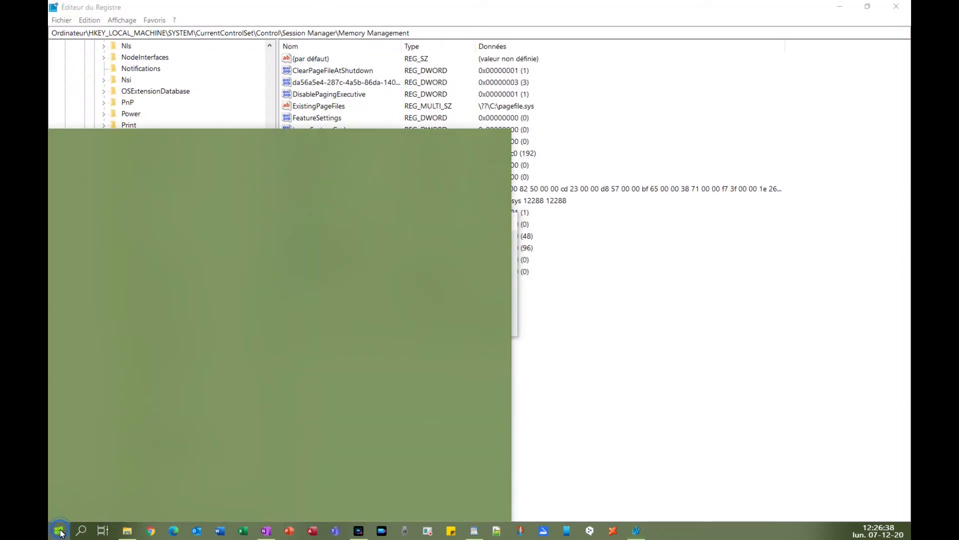
type("calc")
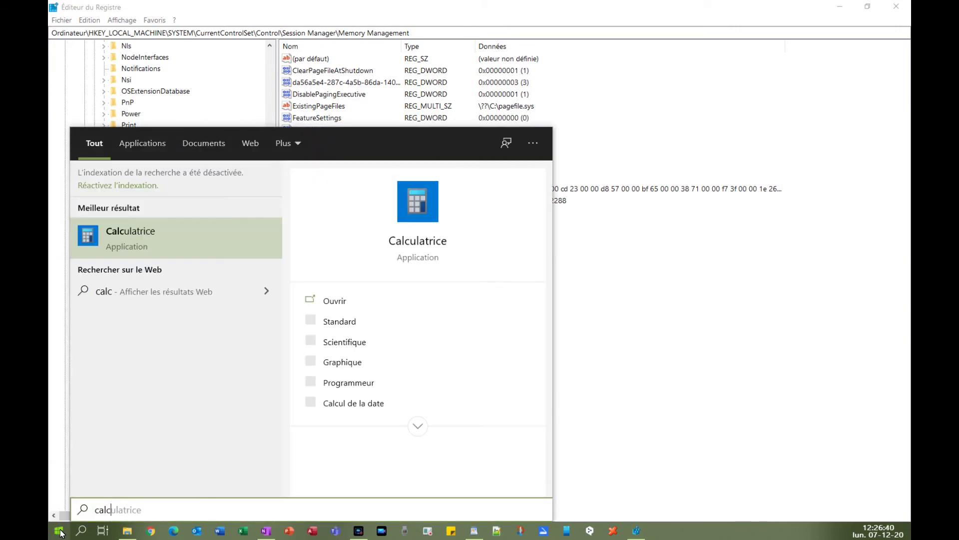
key("Return")
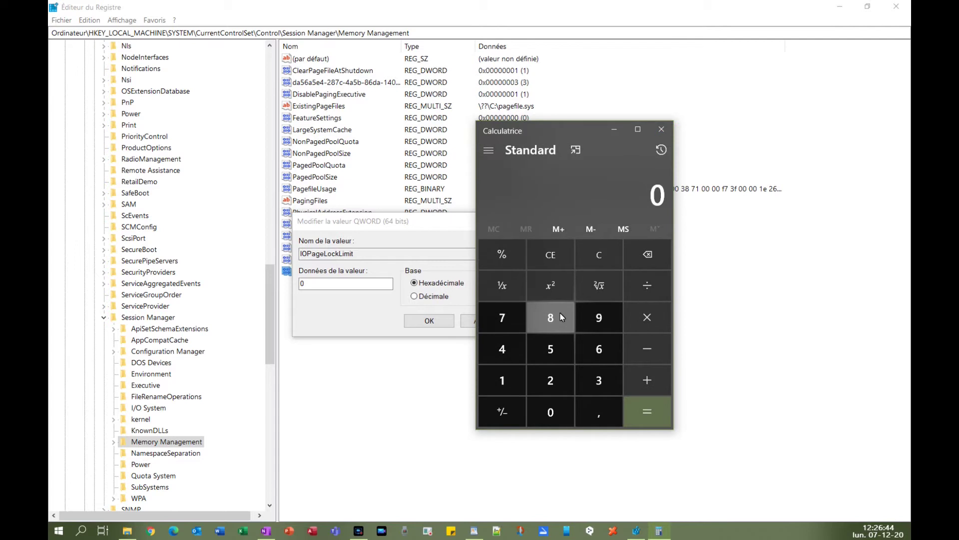
left_click(561, 316)
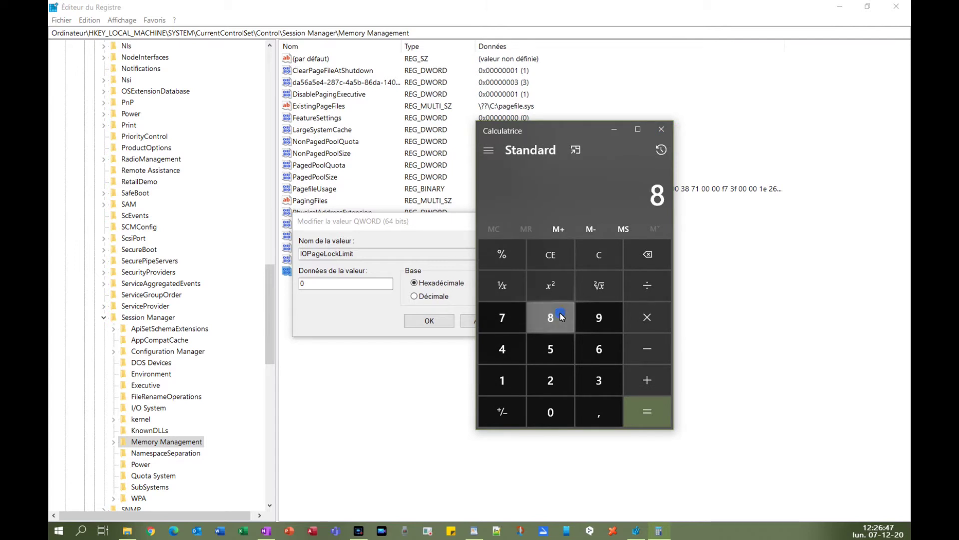
left_click(644, 322)
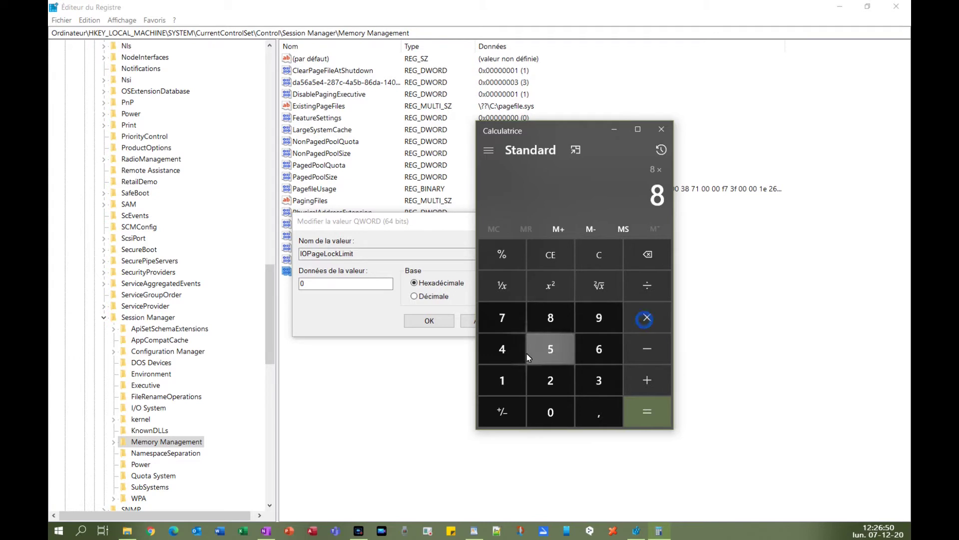
left_click(512, 385)
left_click(545, 411)
left_click(551, 380)
left_click(501, 346)
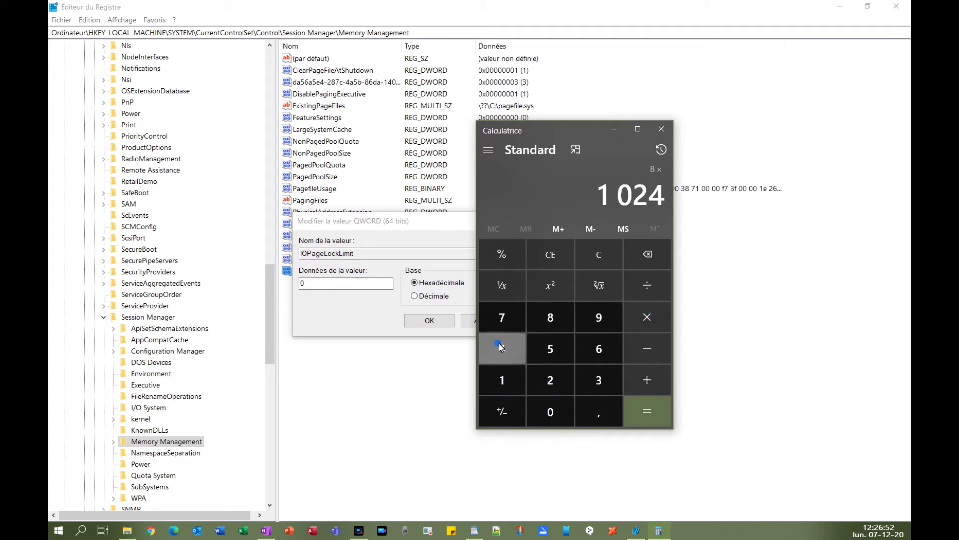
left_click(649, 320)
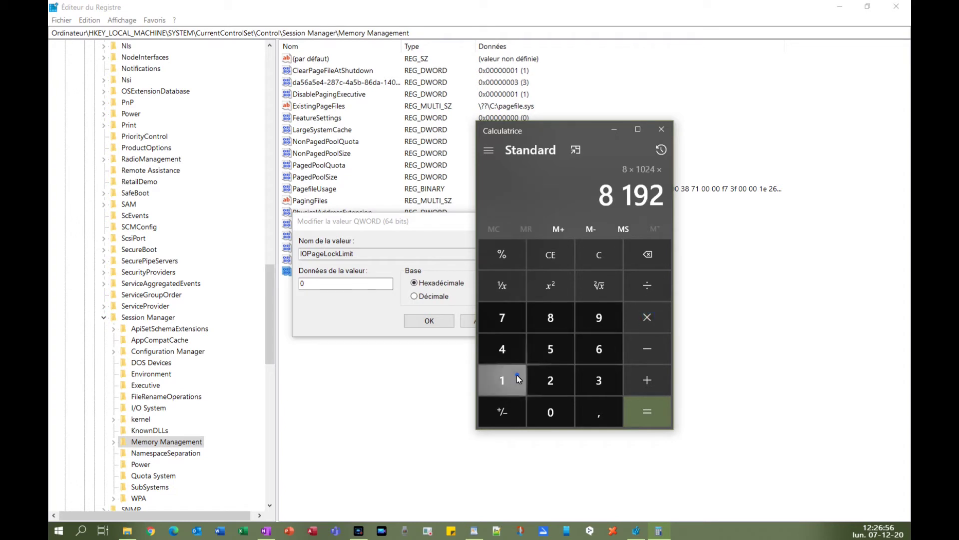
left_click(517, 375)
left_click(550, 407)
left_click(551, 387)
left_click(517, 350)
left_click(649, 418)
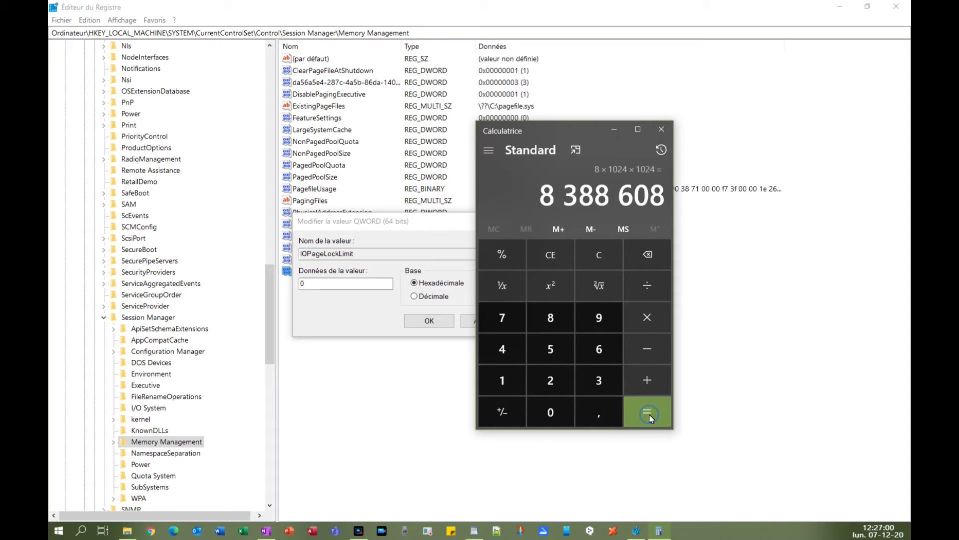
Multiply the calculated product by 128 to obtain the IOPageLockLimit data.
left_click(646, 321)
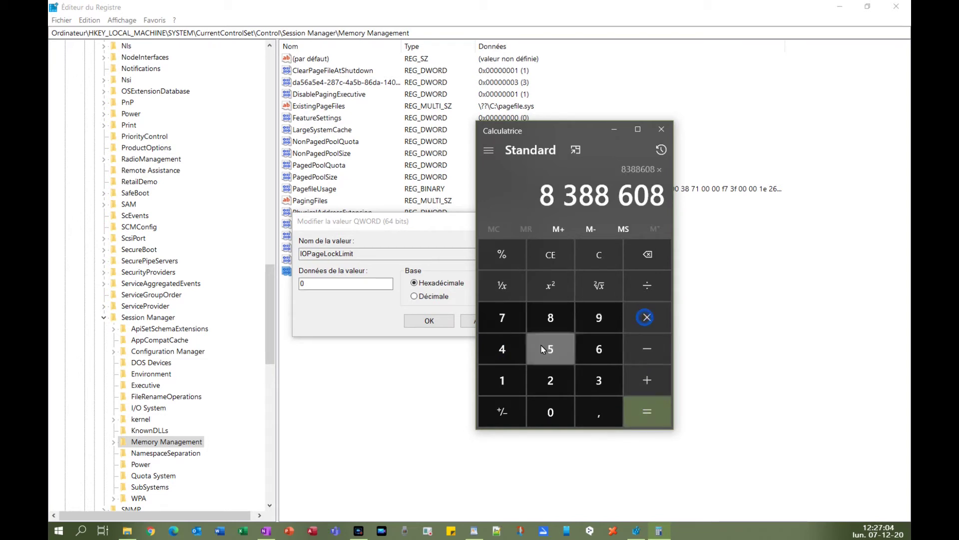
left_click(503, 380)
left_click(558, 383)
left_click(551, 319)
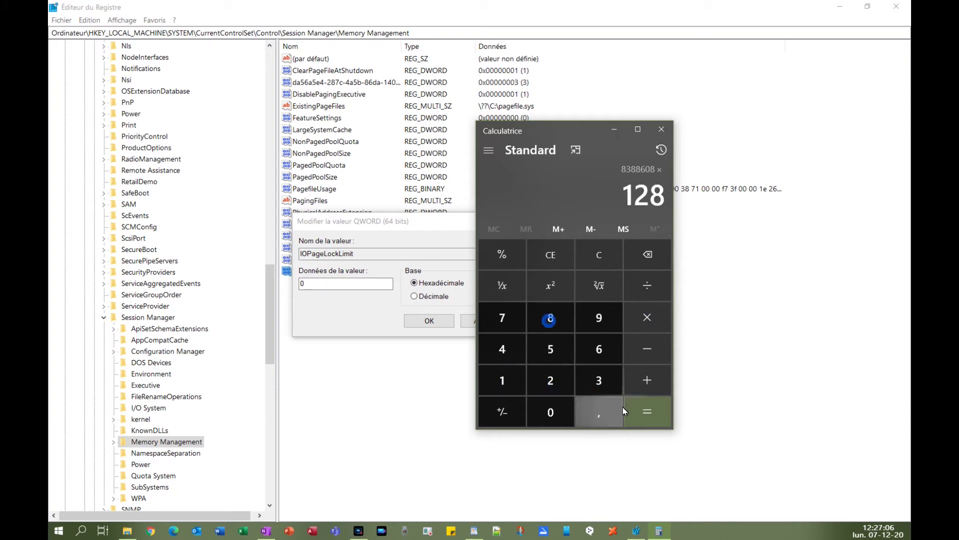
left_click(651, 413)
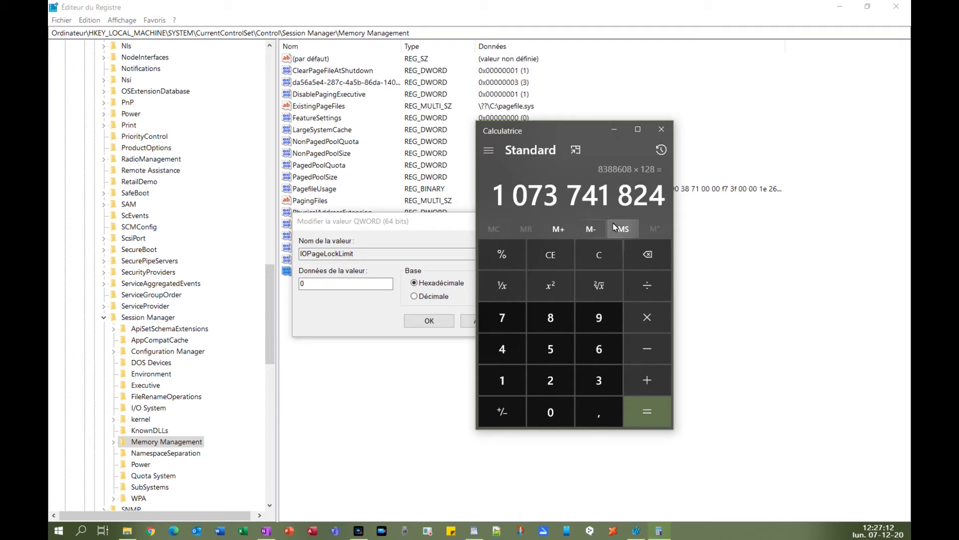
left_click(416, 297)
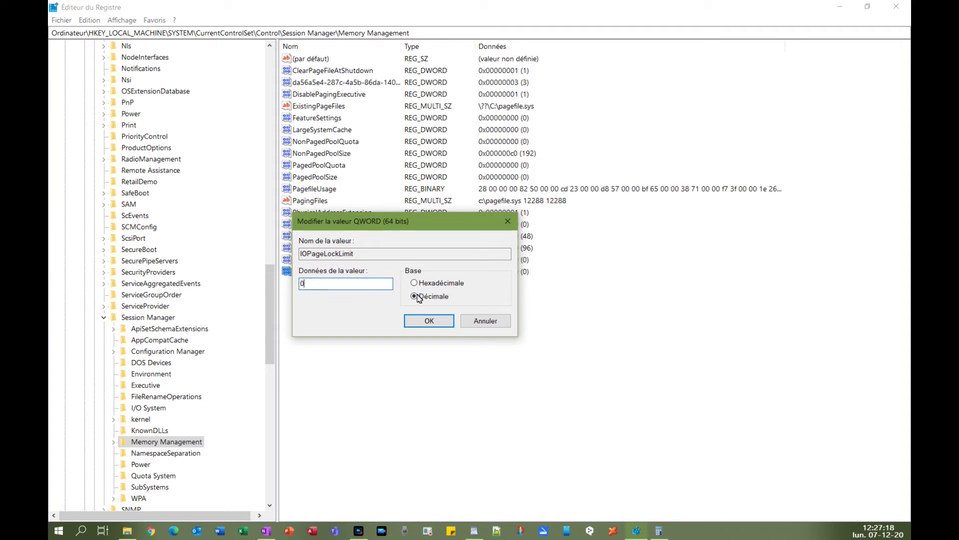
key("alt+Tab")
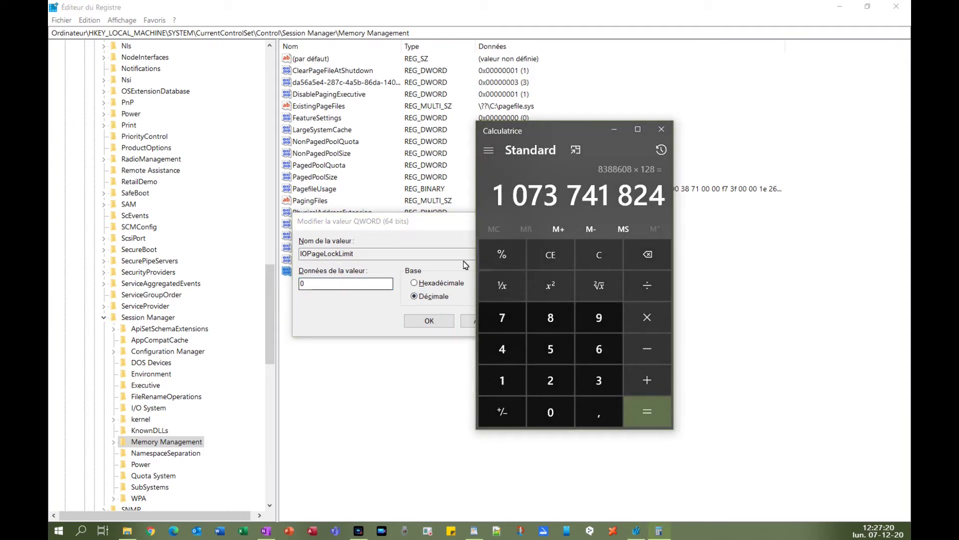
left_click_drag(566, 133, 531, 340)
left_click(583, 321)
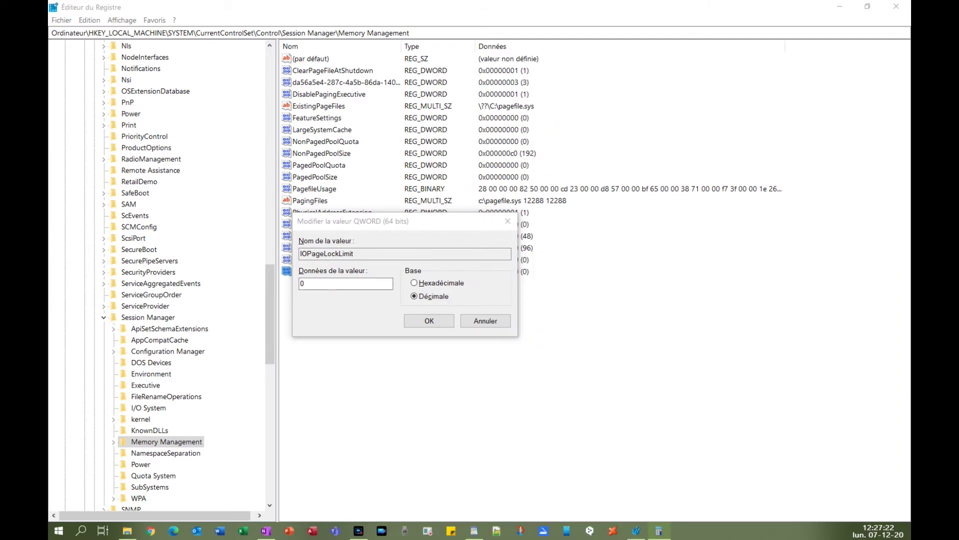
left_click(310, 286)
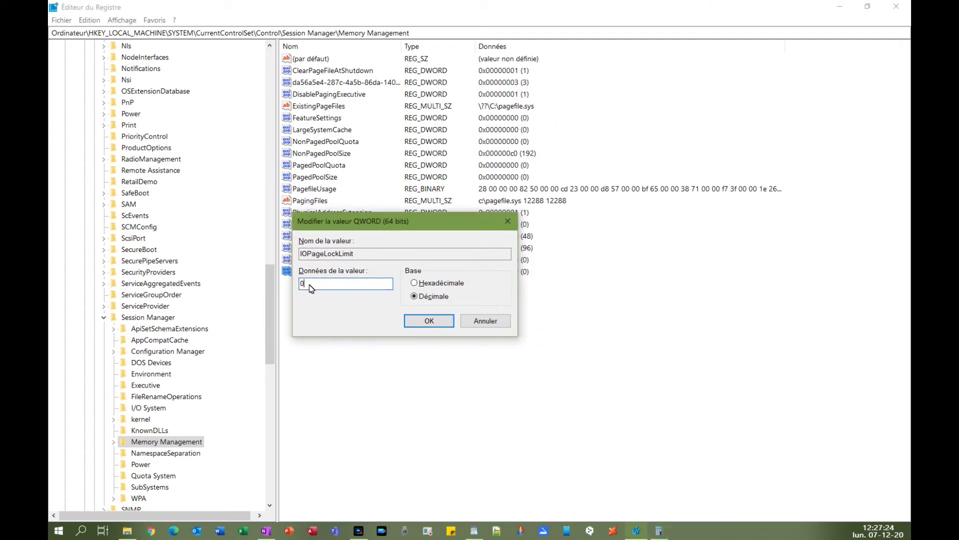
type("1073741824")
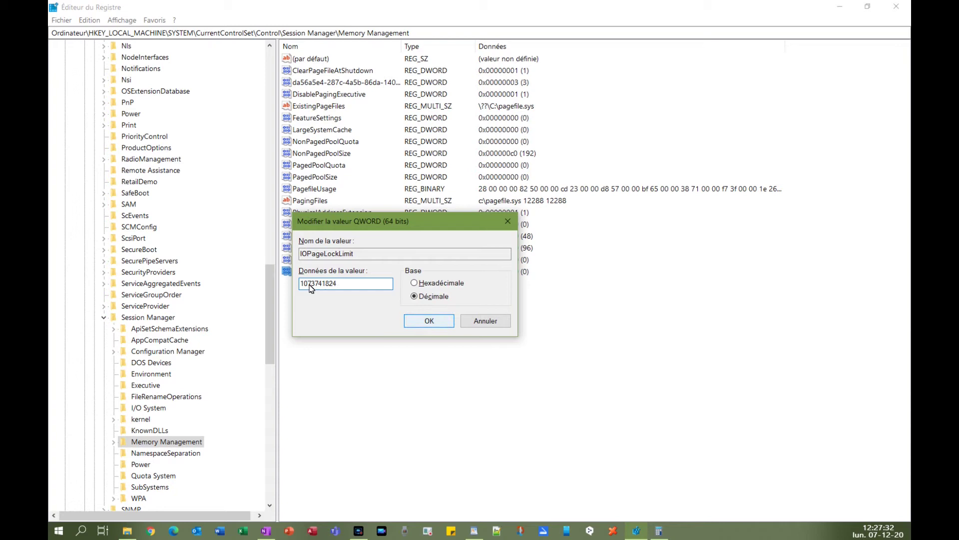
key("Return")
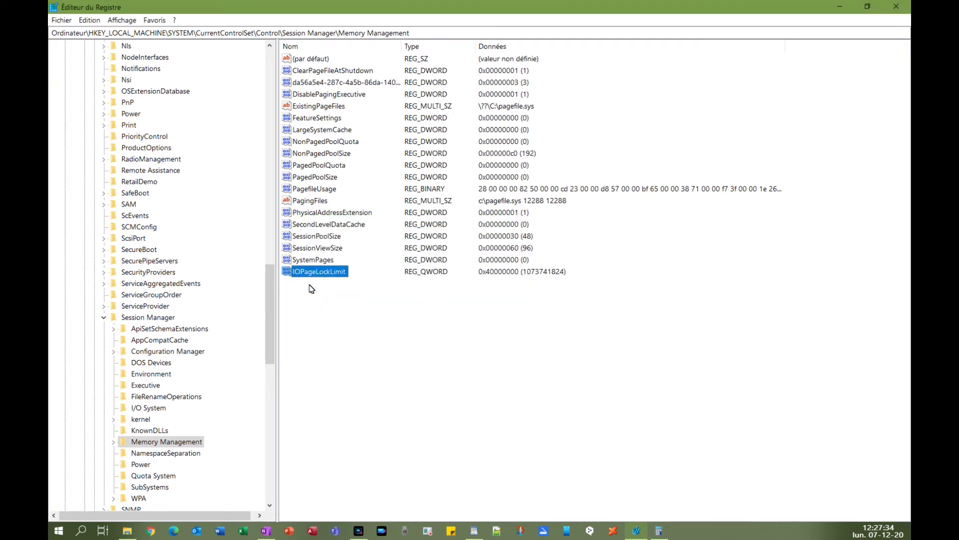
left_click(311, 288)
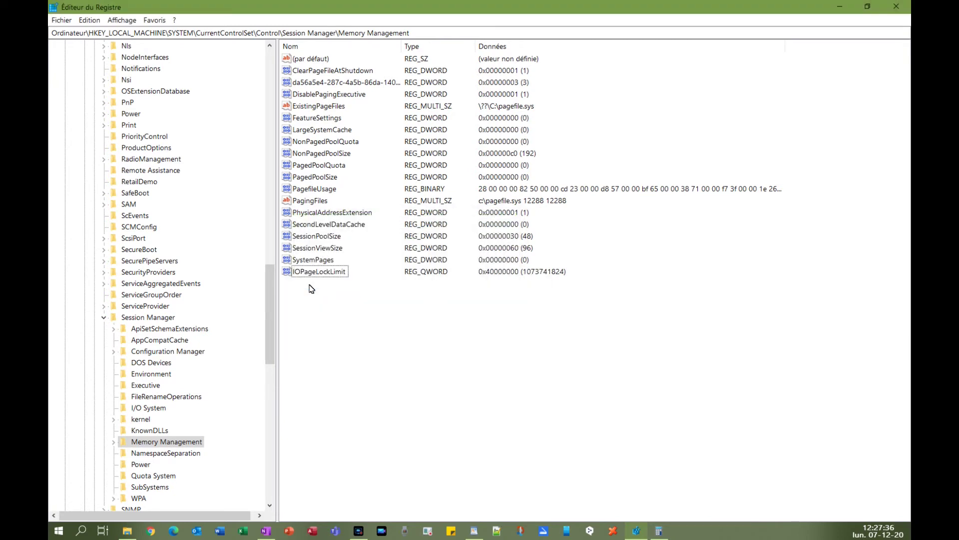
Open the ClearPageFileAtShutdown value, confirm its data as 1, and close the Registry Editor.
key("alt+Tab")
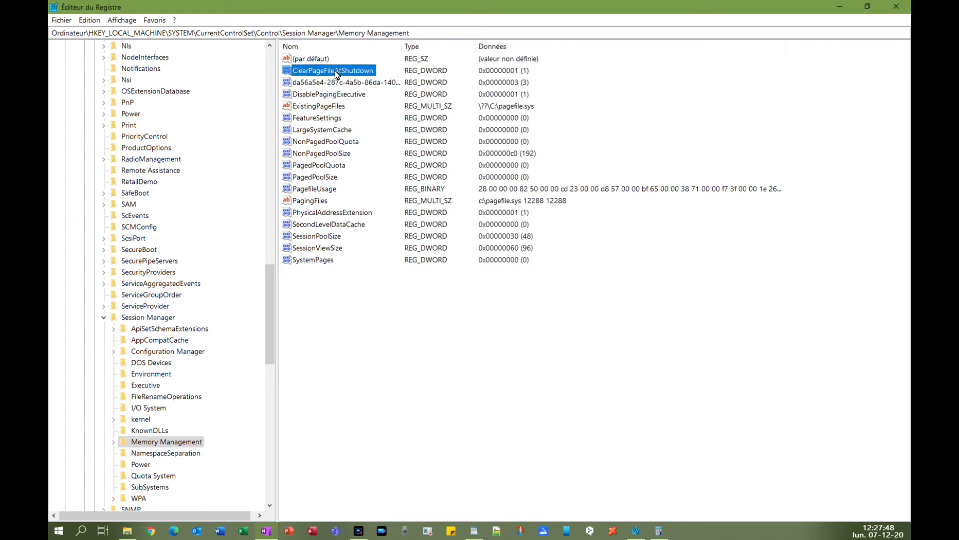
double_click(336, 74)
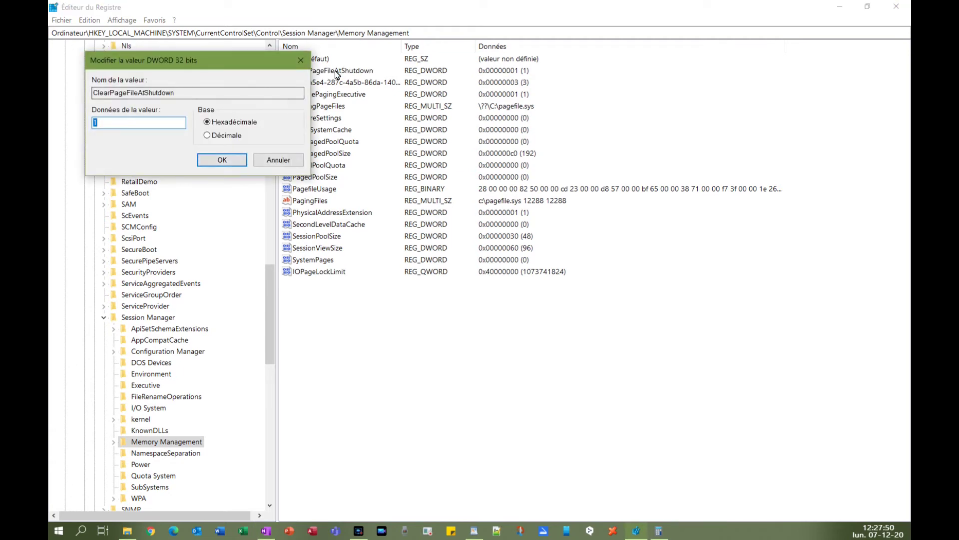
left_click_drag(150, 59, 361, 311)
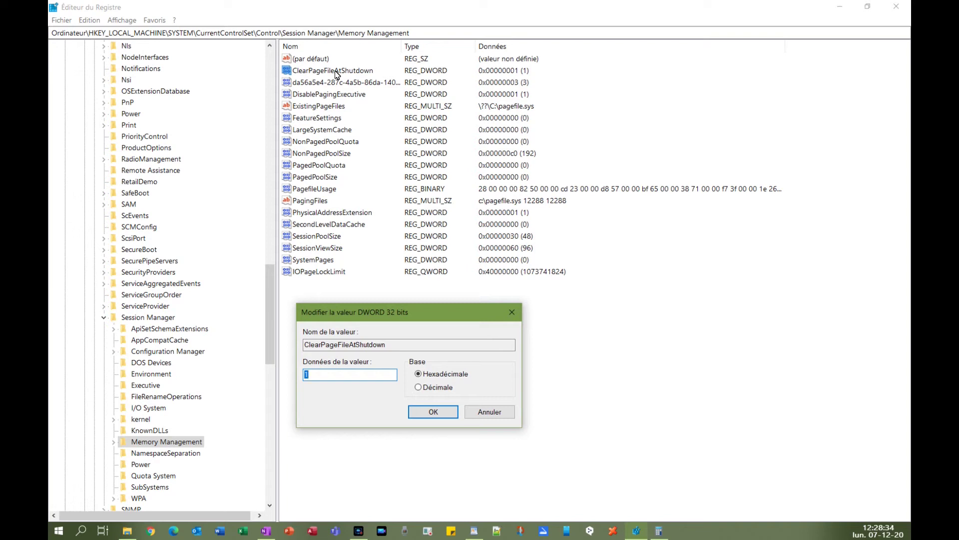
key("Return")
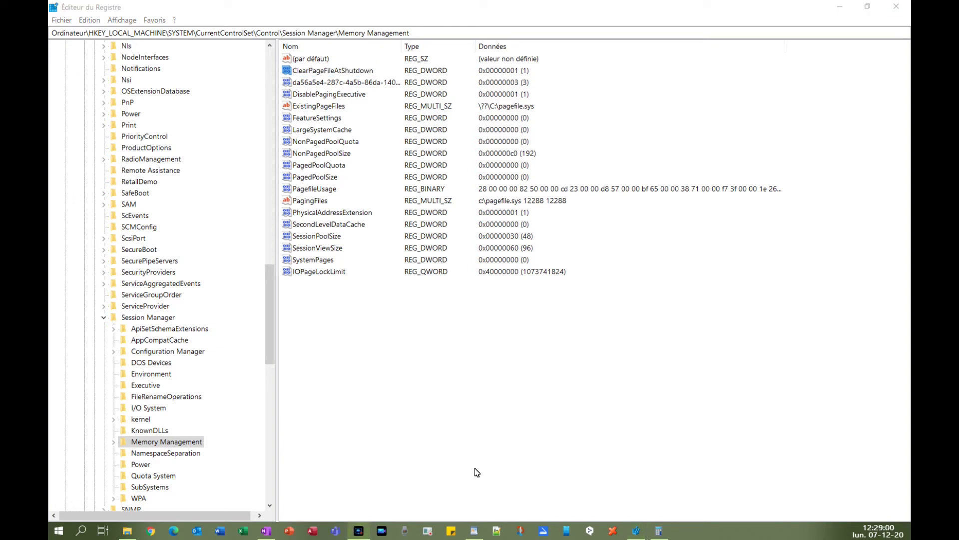
left_click(473, 405)
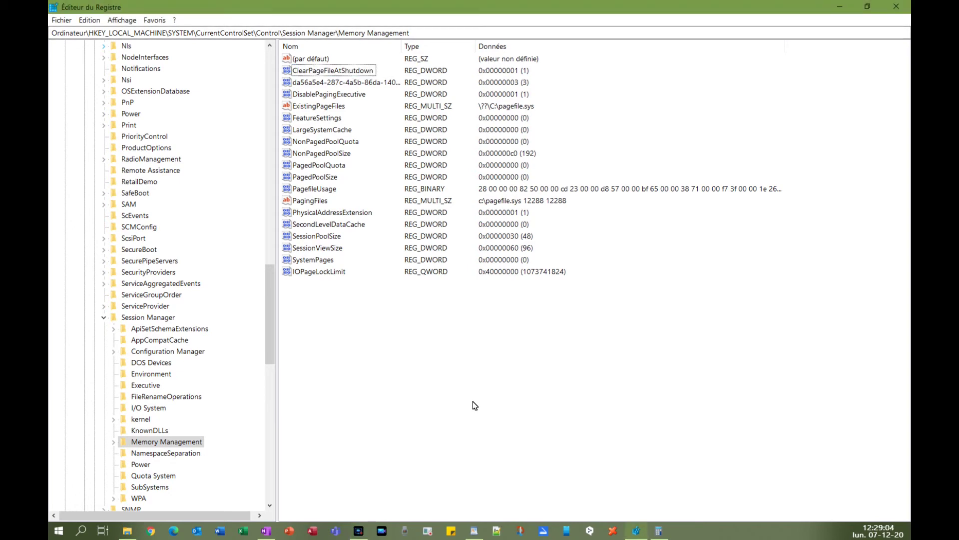
double_click(53, 4)
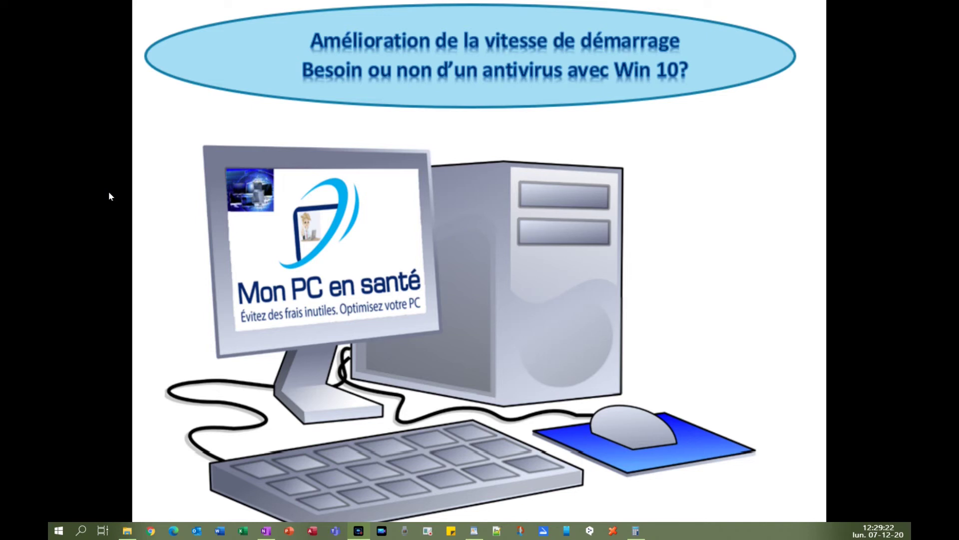
Open the Task Manager and place its window over the upper part of the slide.
left_click(109, 194)
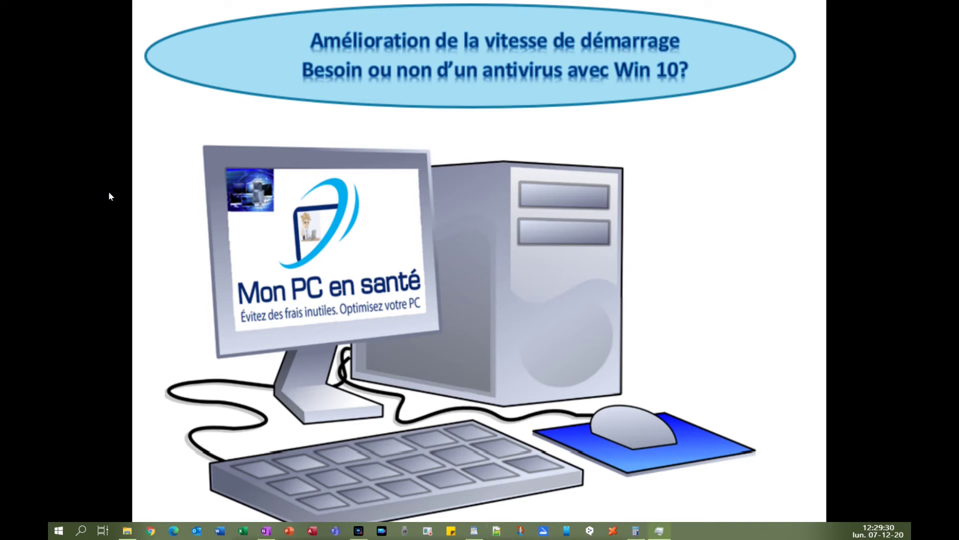
key("ctrl+shift+Escape")
left_click_drag(450, 462, 465, 108)
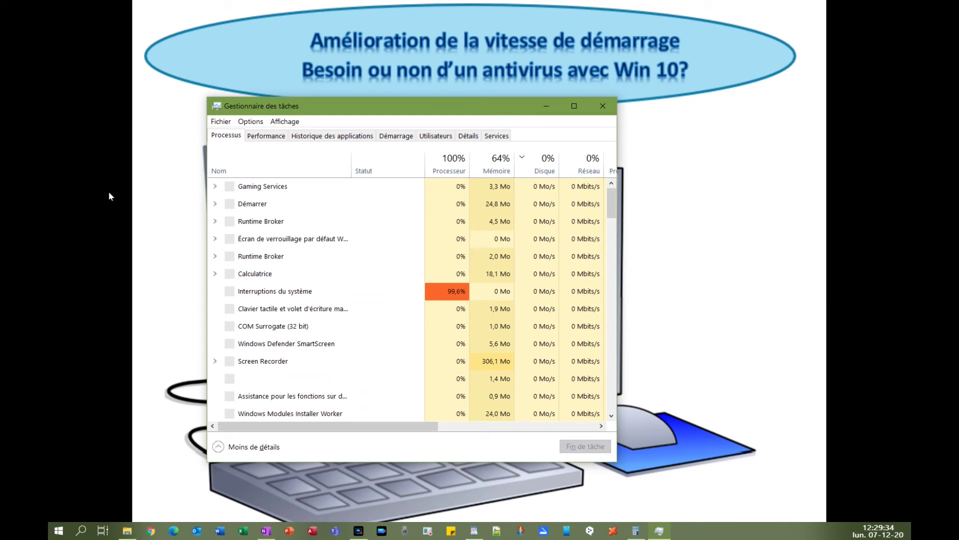
Look over the startup programs and the running processes with their processor, memory and disk usage.
key("ctrl+Tab")
key("ctrl+Tab")
key("ctrl+Tab")
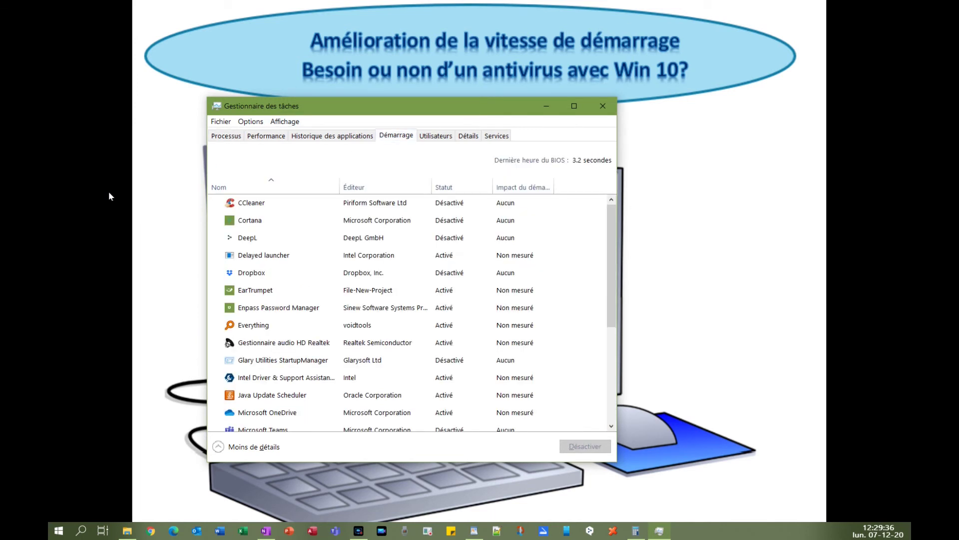
key("ctrl+shift+Tab")
key("ctrl+shift+Tab")
key("ctrl+shift+Tab")
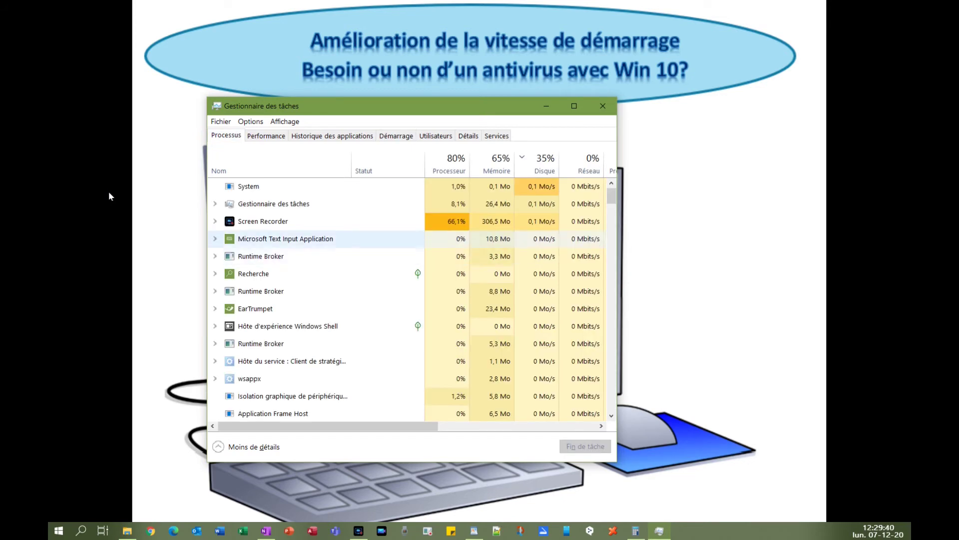
key("Down")
key("Down")
key("Down")
key("Down")
key("Down")
key("Down")
key("Down")
key("Down")
key("Down")
key("Down")
key("Down")
key("Down")
key("Down")
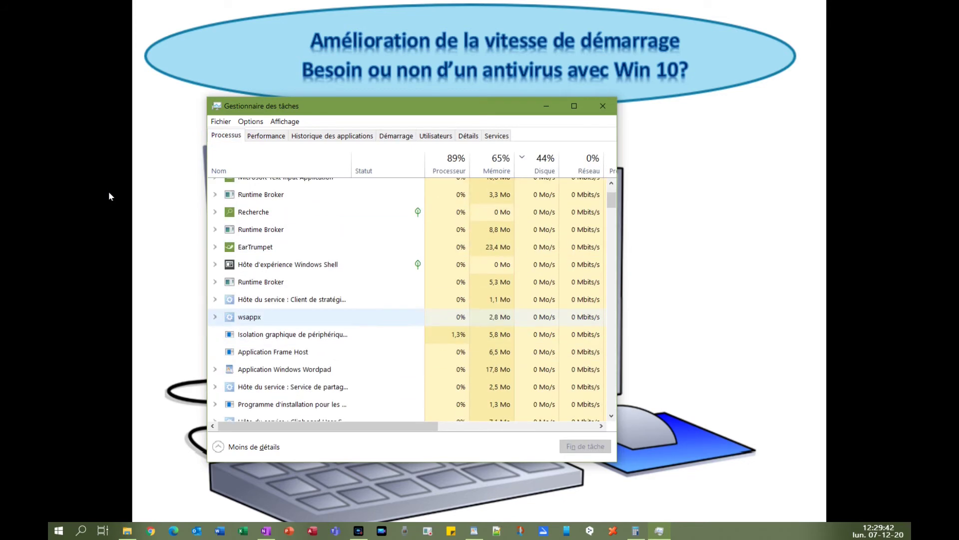
key("Up")
key("Up")
key("Up")
key("Up")
key("Up")
key("Up")
key("Up")
key("Up")
key("Up")
key("Up")
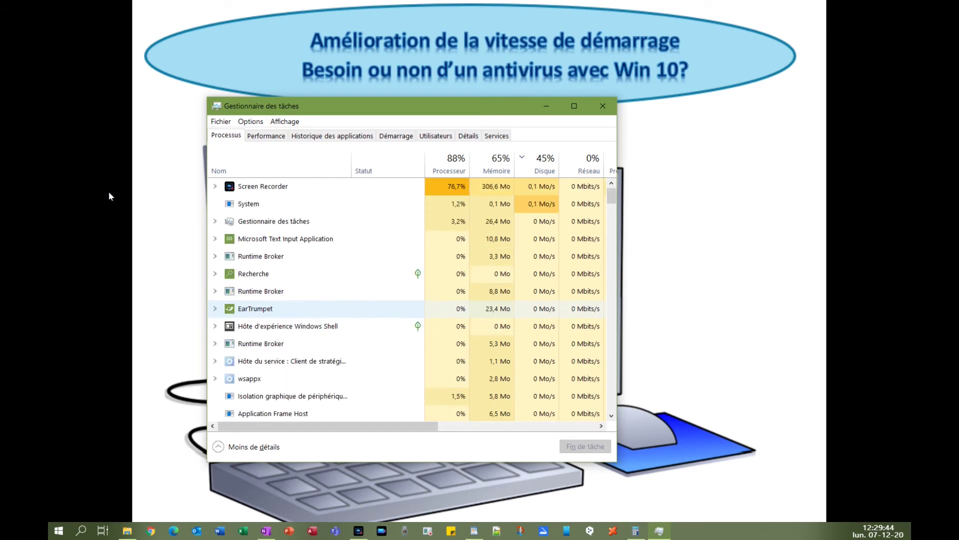
Show the Démarrage list of startup programs in the Task Manager and select the DeepL entry.
key("shift+Tab")
key("Right")
key("Right")
key("Right")
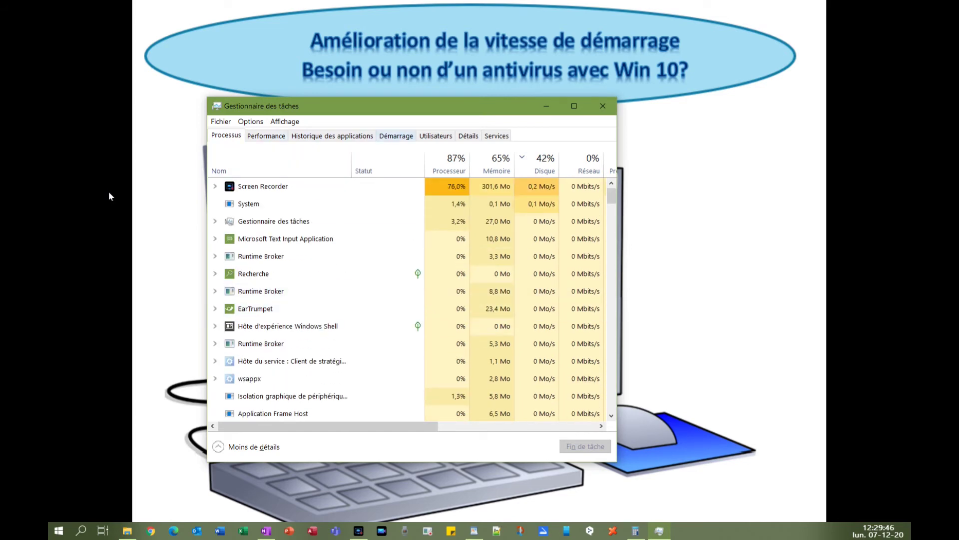
key("Return")
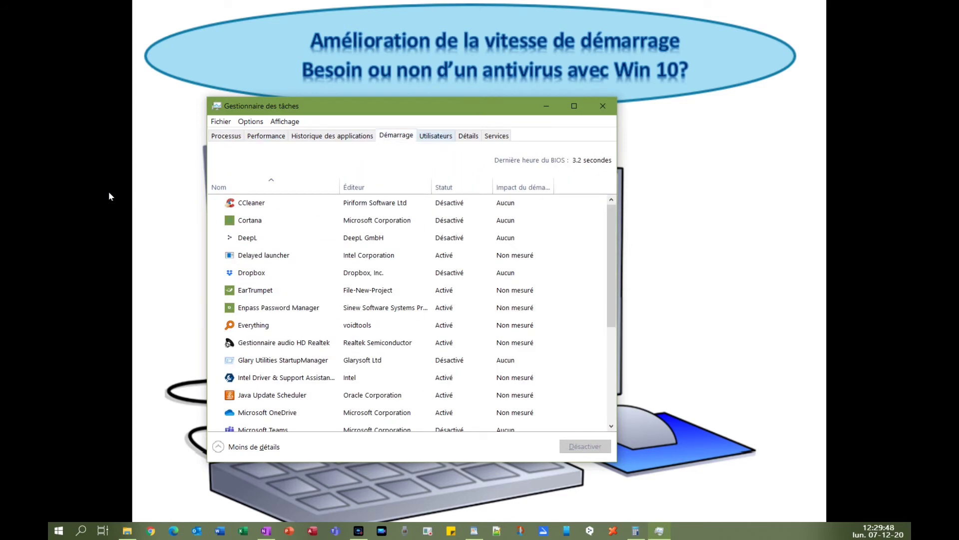
left_click_drag(511, 104, 528, 28)
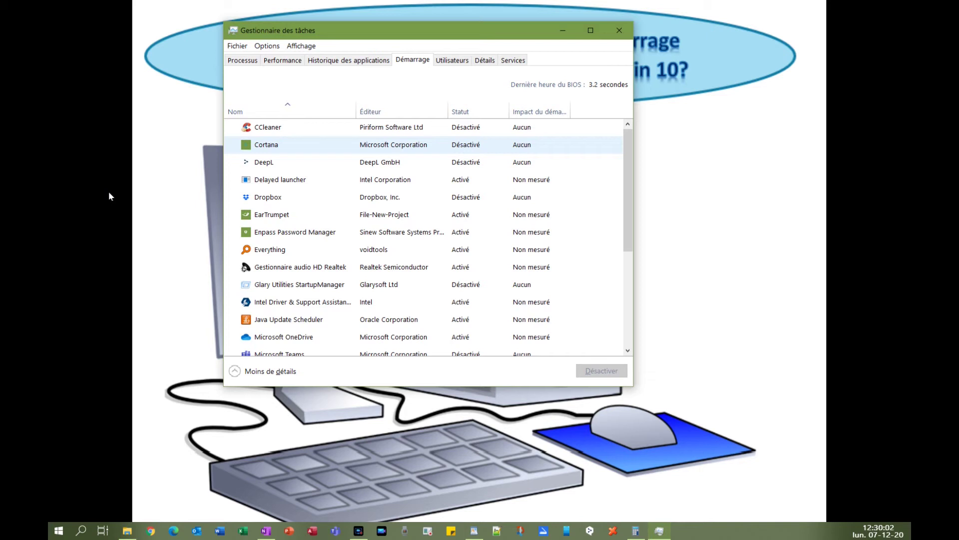
left_click(266, 145)
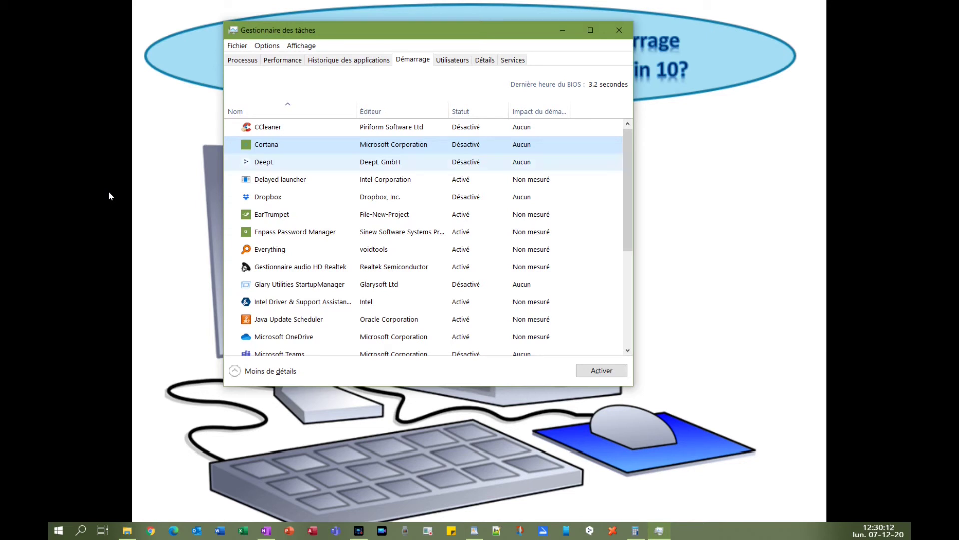
key("Down")
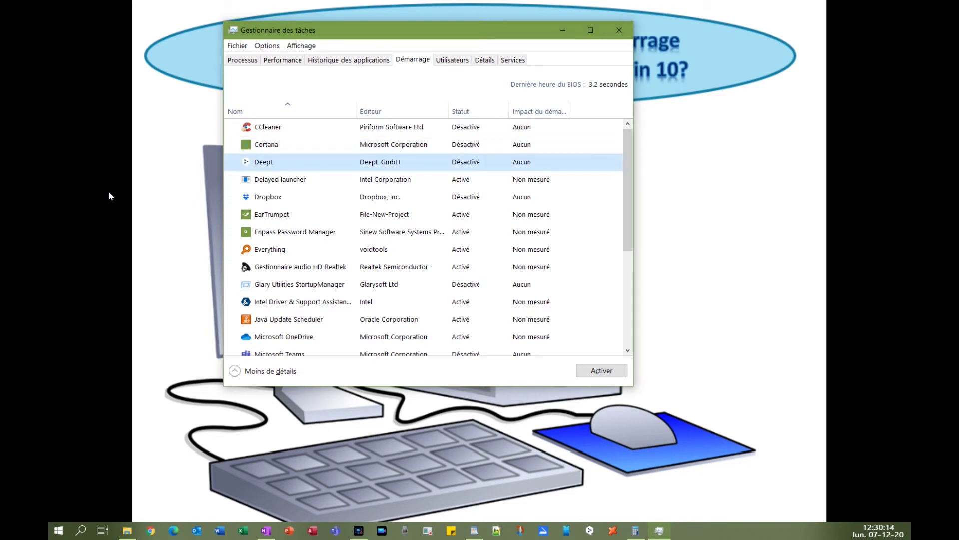
Look through the full list of startup programs and their status, making the Task Manager window taller to show more entries.
key("Down")
key("Down")
key("Down")
key("Down")
key("Down")
key("Down")
key("Down")
key("Down")
key("Down")
key("Down")
key("Down")
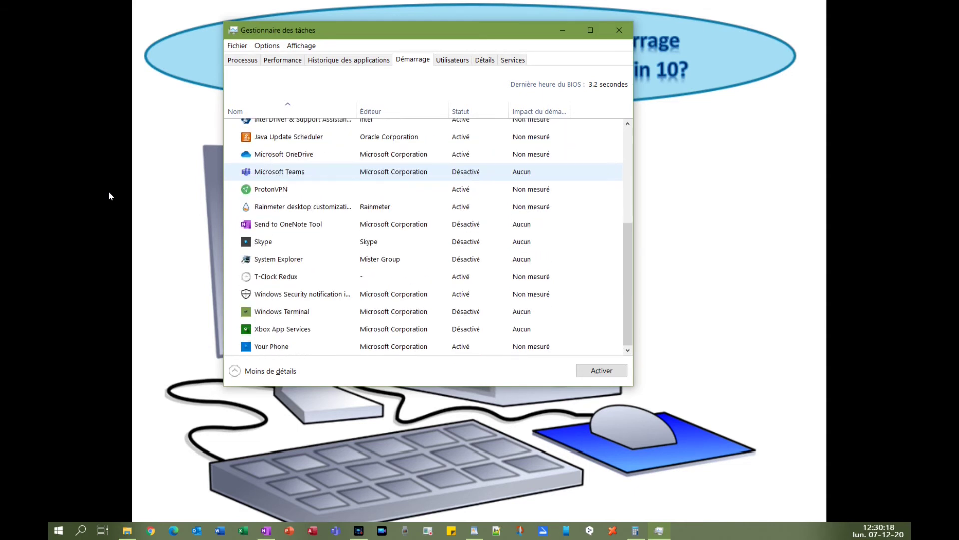
key("Down")
key("Down")
key("Down")
key("Down")
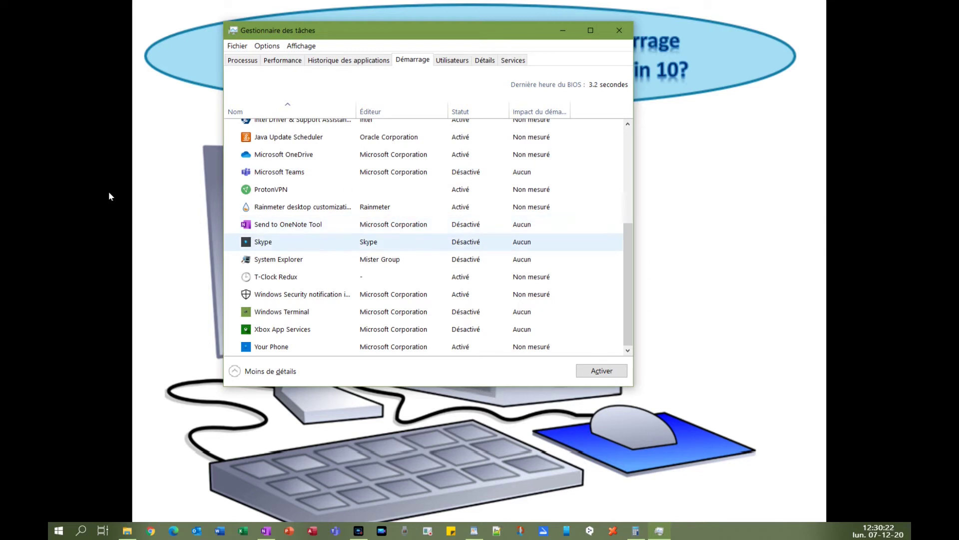
key("End")
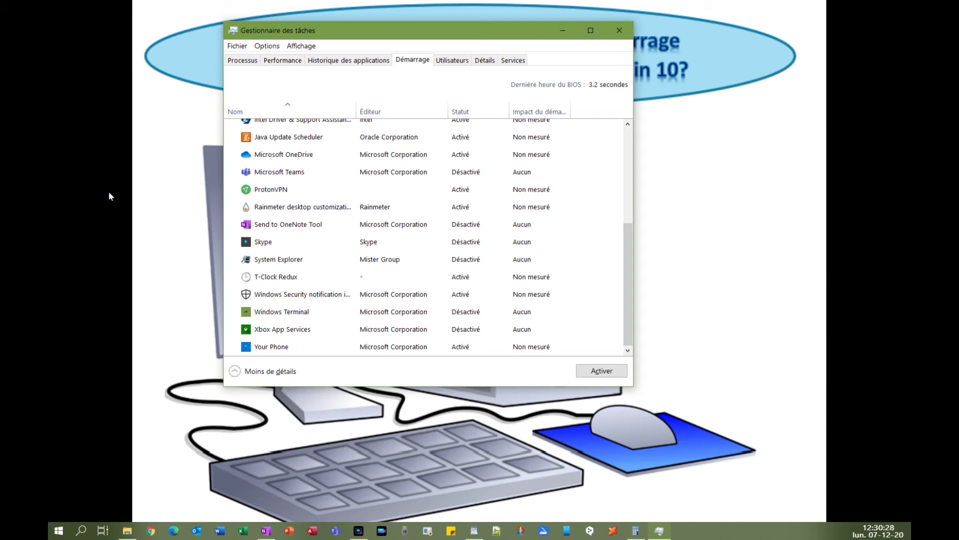
left_click_drag(334, 387, 331, 493)
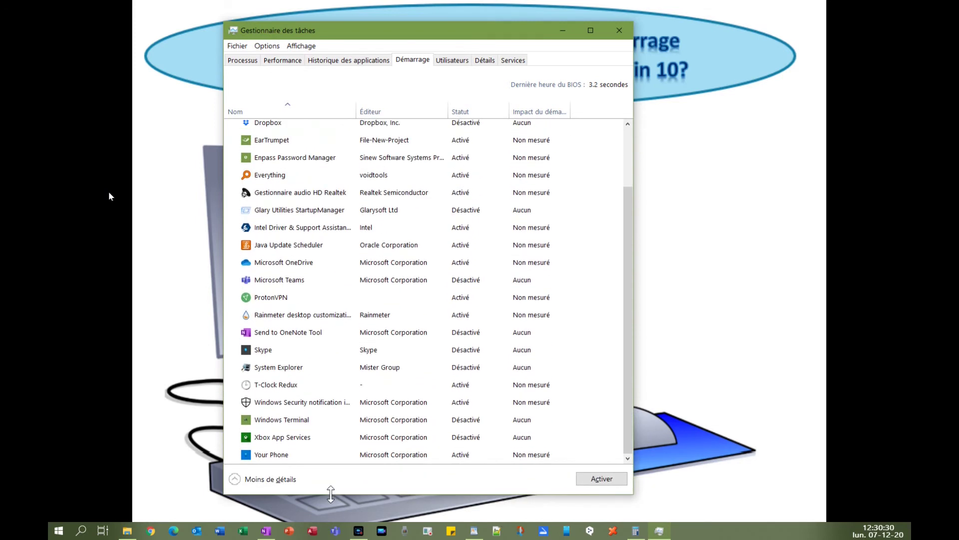
scroll(330, 340, "up", 2)
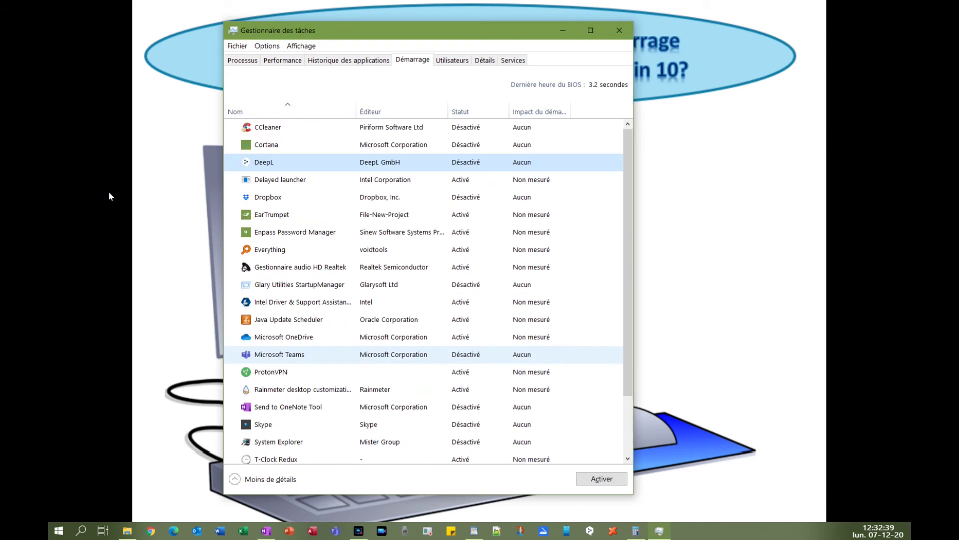
Select the Intel Driver & Support Assistant and Skype startup entries in turn, and close the Task Manager.
left_click(295, 302)
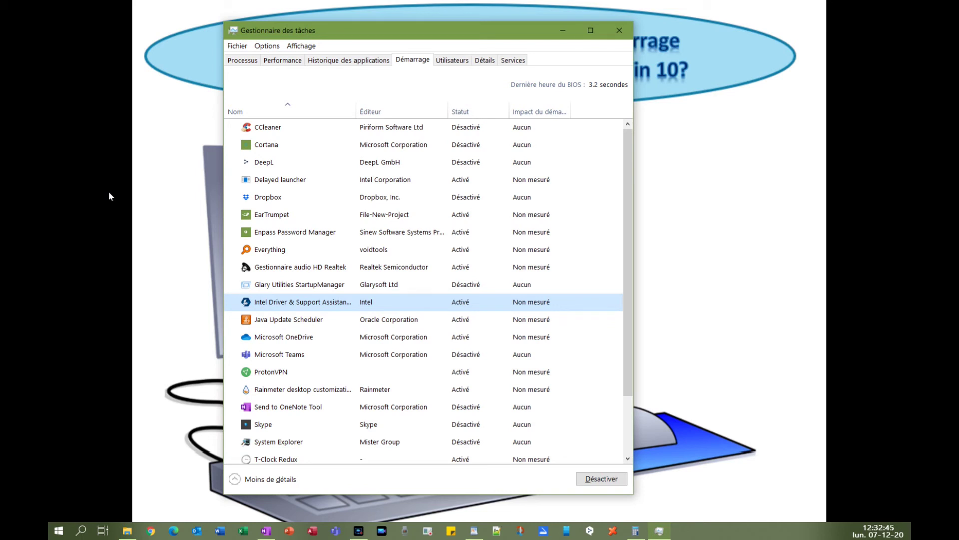
left_click(263, 425)
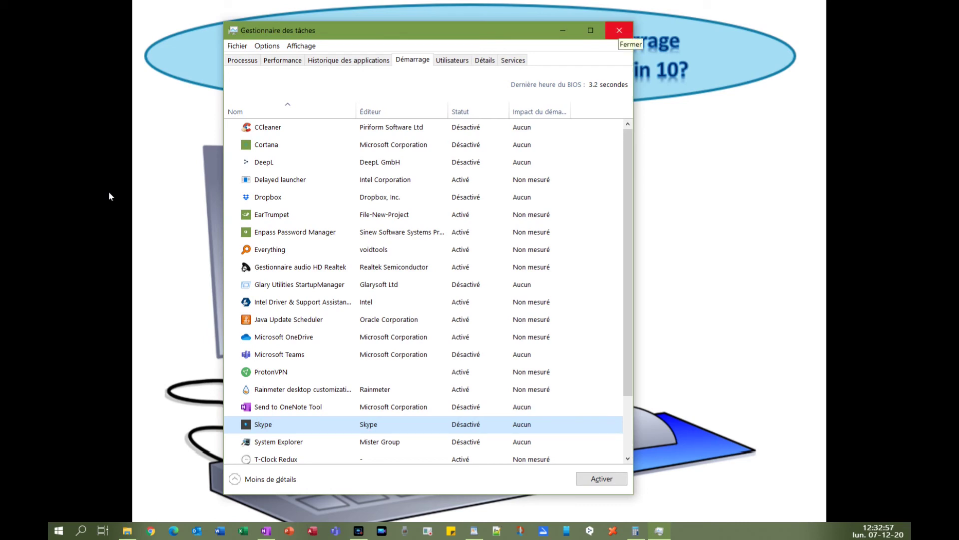
key("alt+F4")
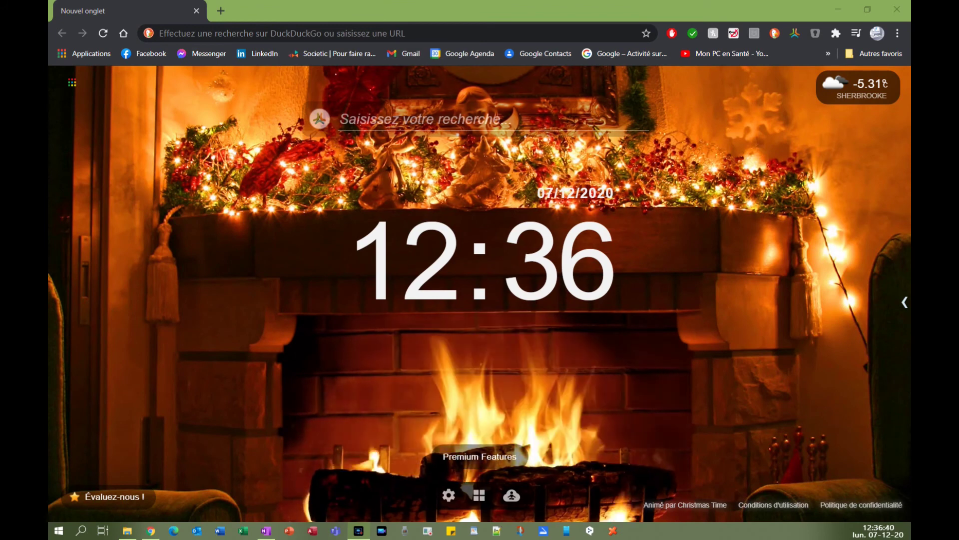
left_click(183, 34)
type("www.av-test.org/fr/?r=1")
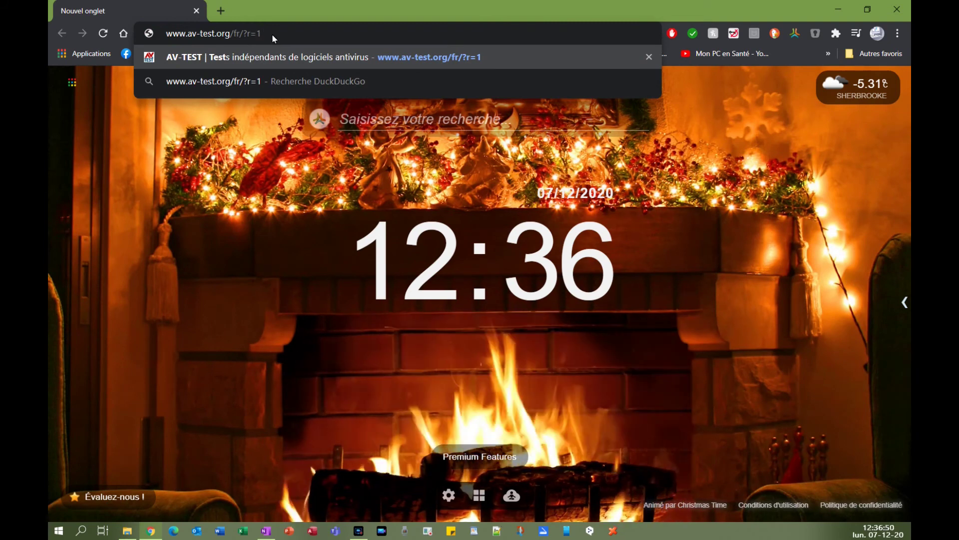
key("Return")
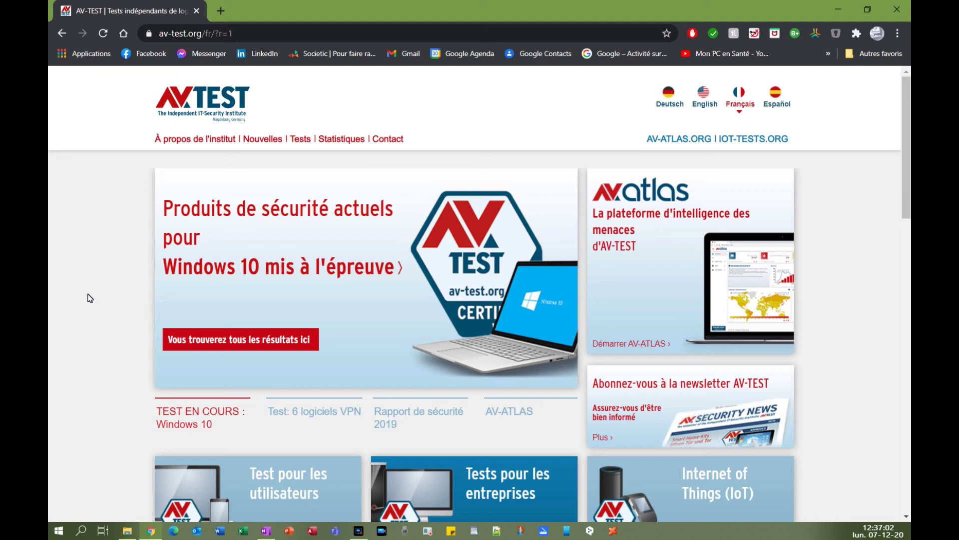
left_click(185, 213)
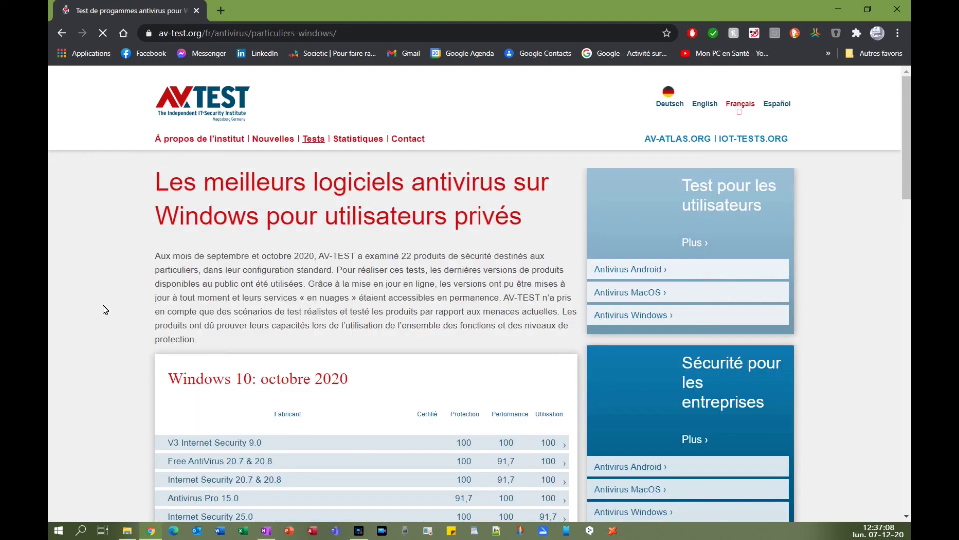
Examine the October 2020 Windows 10 antivirus ratings for protection, performance and usability, down to the Microsoft Defender 4.18 row.
scroll(105, 310, "down", 3)
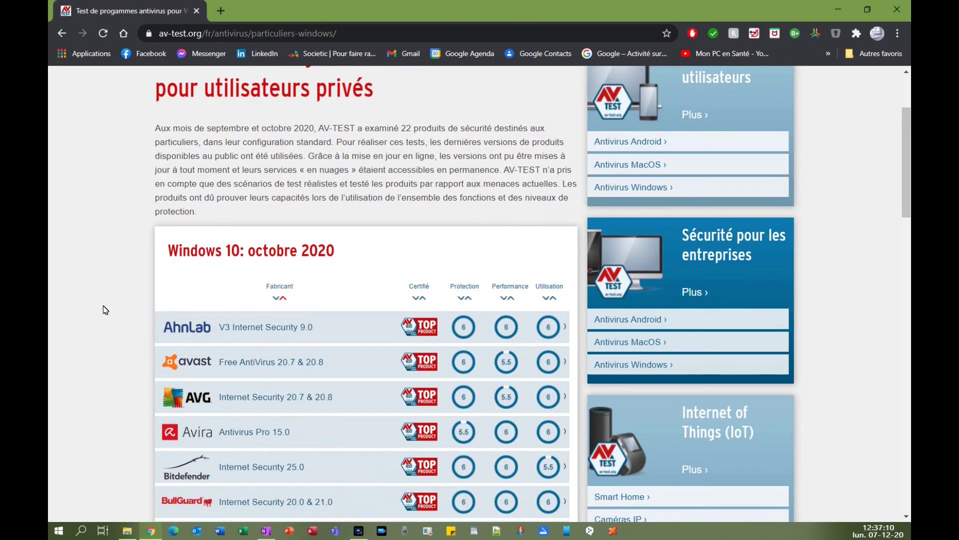
scroll(105, 309, "down", 3)
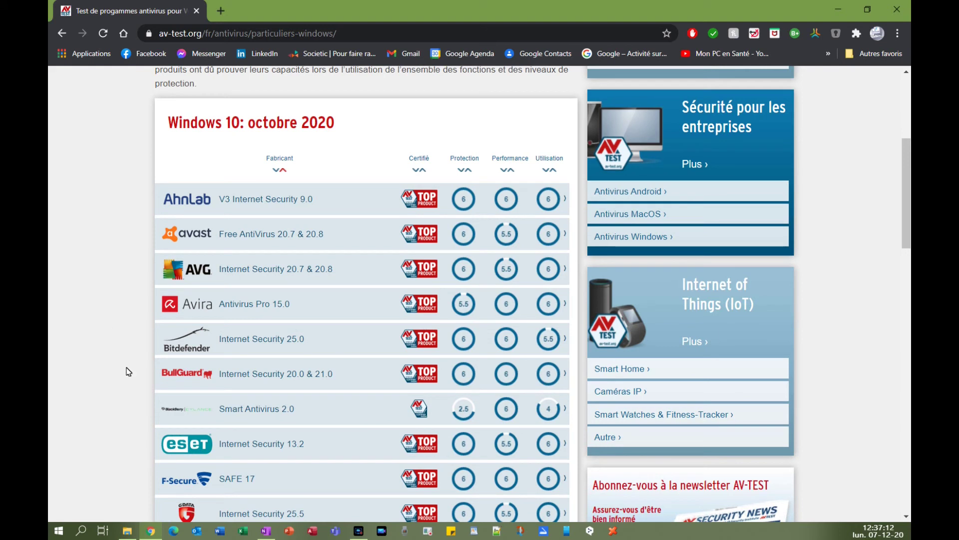
key("alt+Tab")
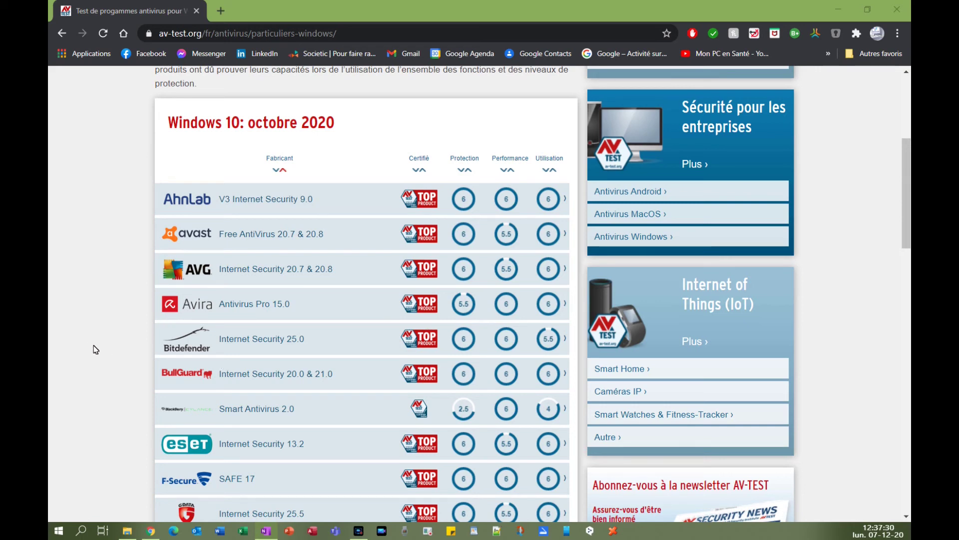
scroll(82, 343, "down", 5)
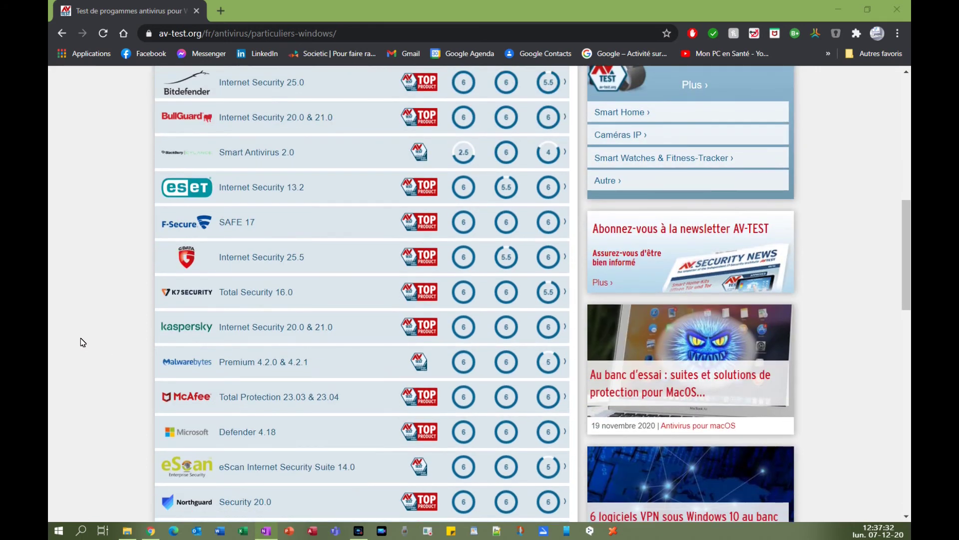
scroll(83, 342, "down", 3)
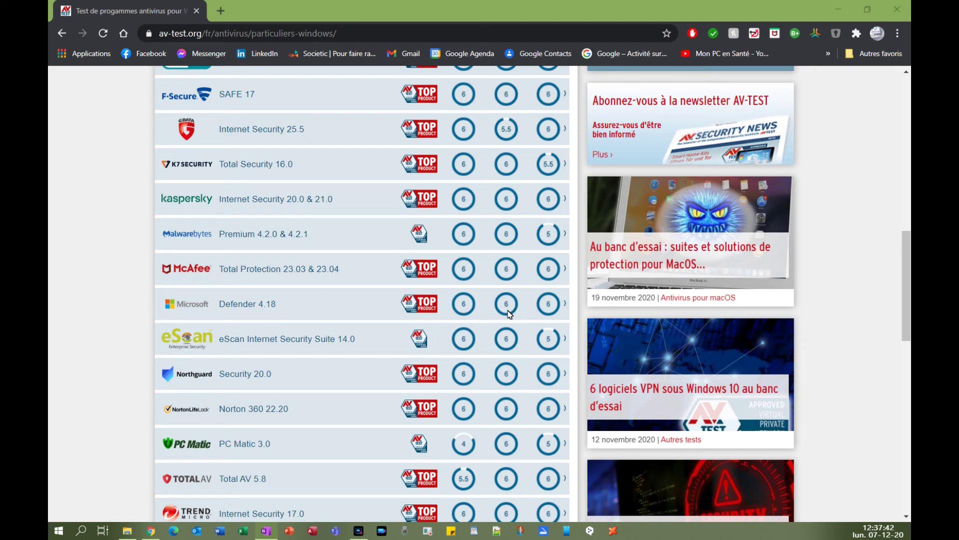
left_click(255, 304)
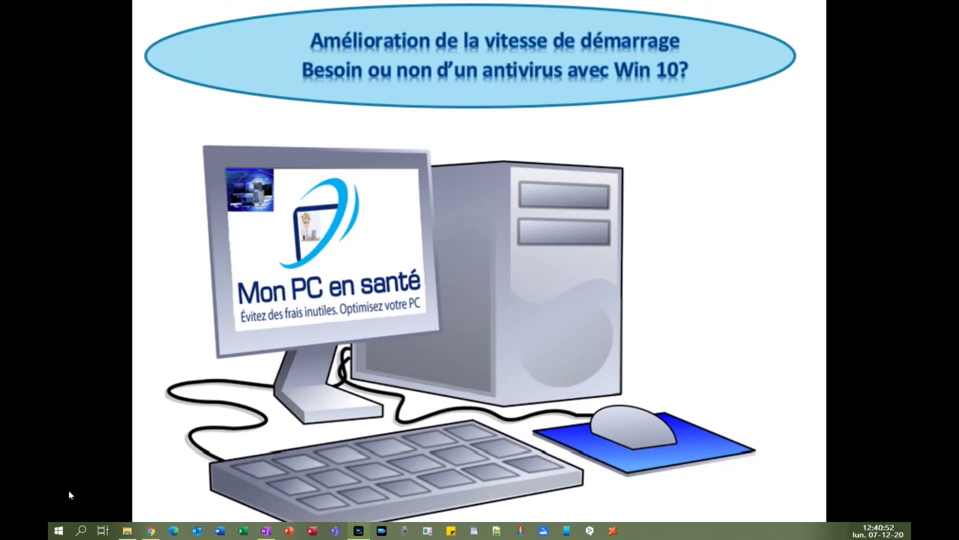
Open the Windows Settings and show the Sécurité Windows page under Mise à jour et sécurité.
left_click(57, 531)
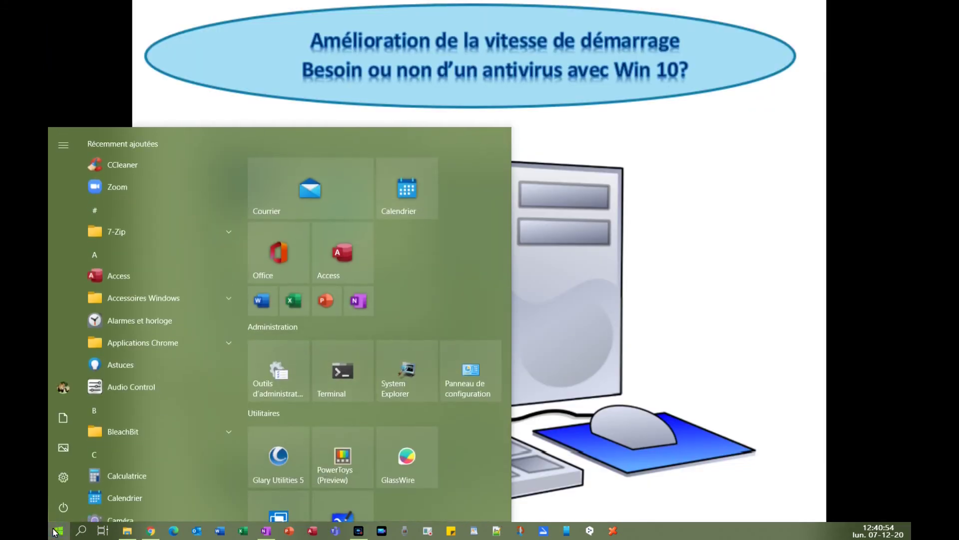
left_click(73, 478)
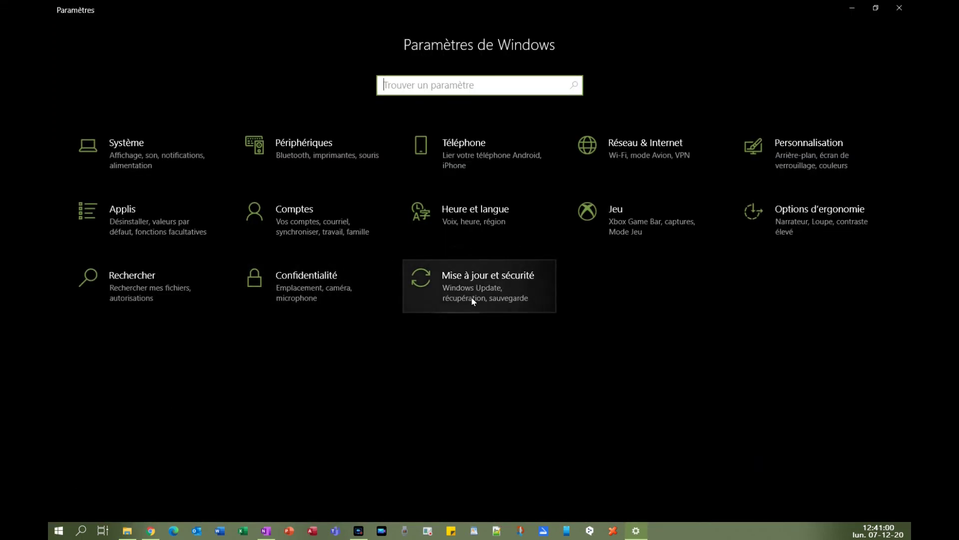
left_click(473, 283)
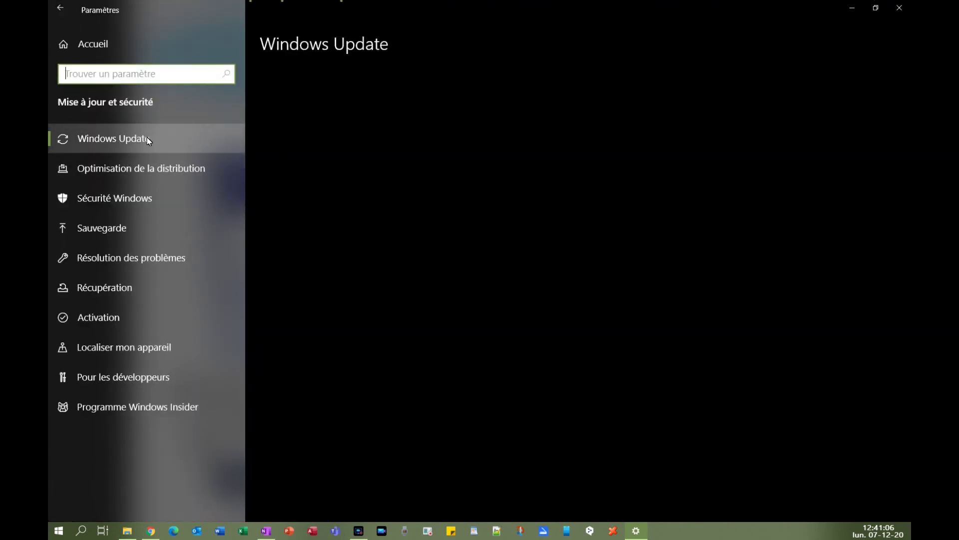
left_click(118, 199)
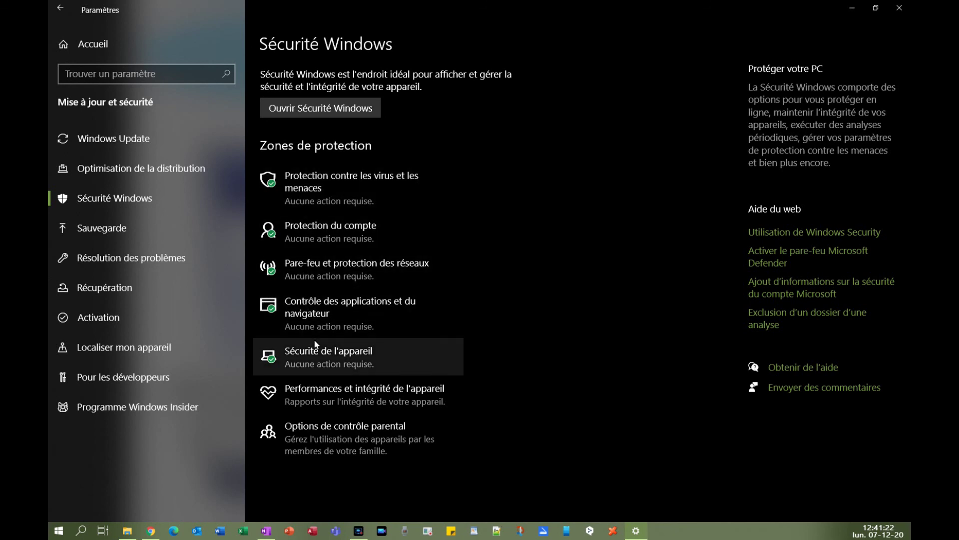
Open the Sécurité Windows app from the Settings page and maximize its window.
left_click(312, 112)
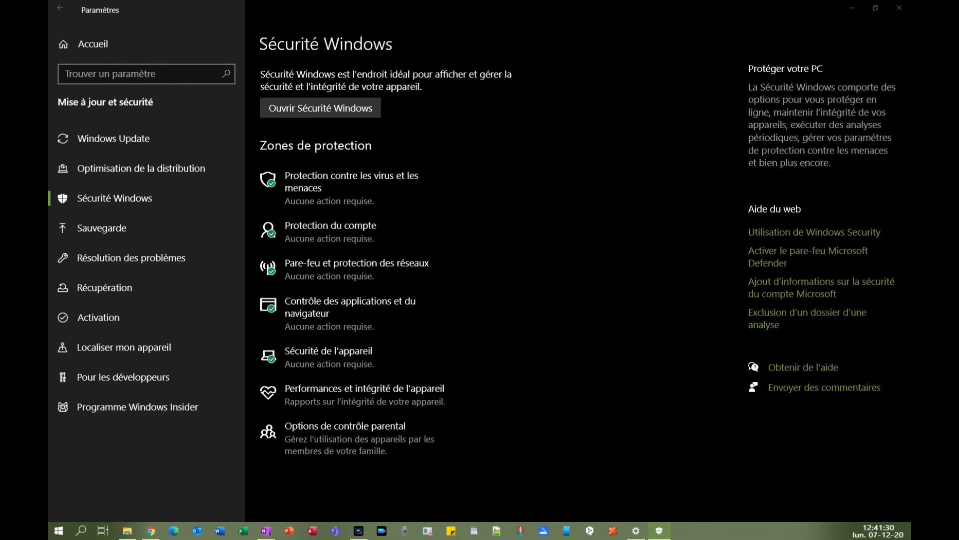
left_click_drag(349, 514, 564, 59)
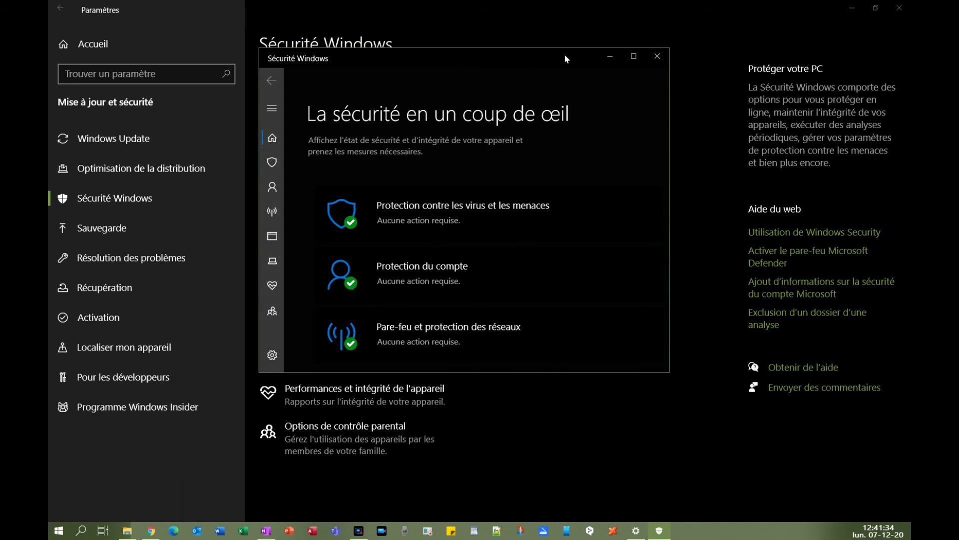
left_click(631, 58)
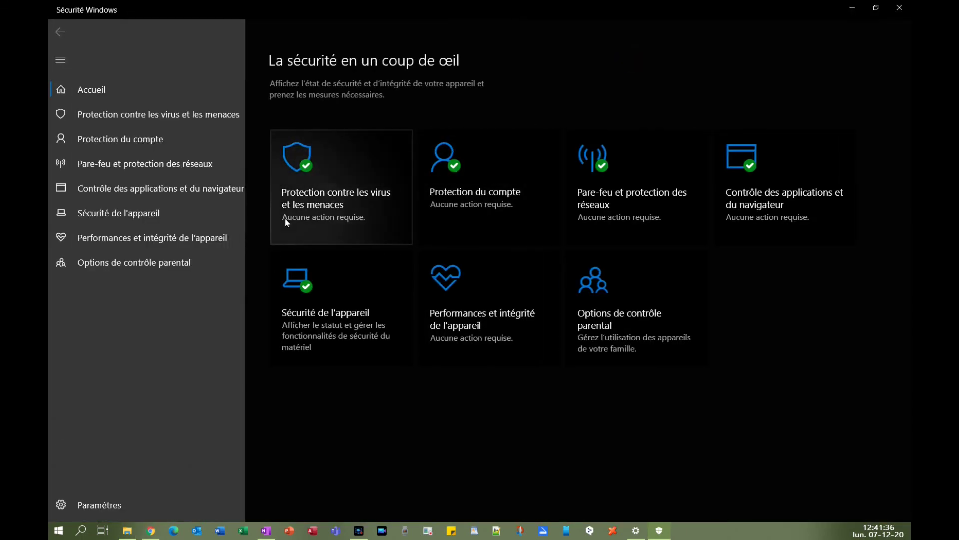
Review the pages for virus and threat protection, firewall and network protection, and device security.
left_click(314, 188)
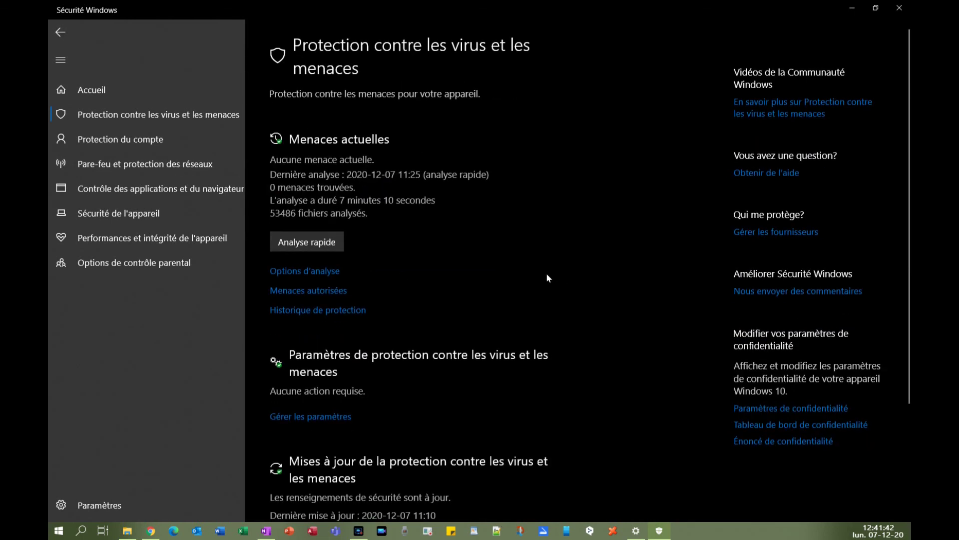
scroll(547, 274, "down", 3)
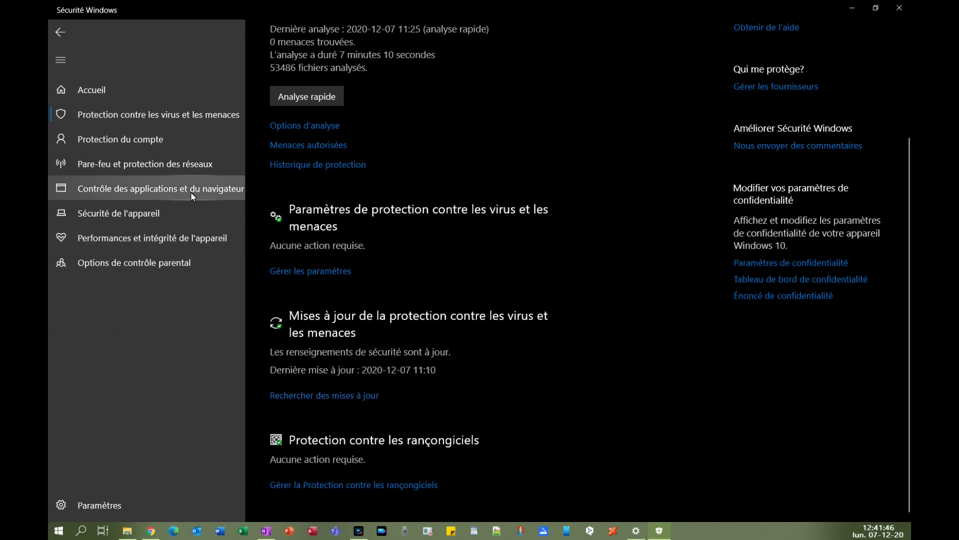
left_click(123, 166)
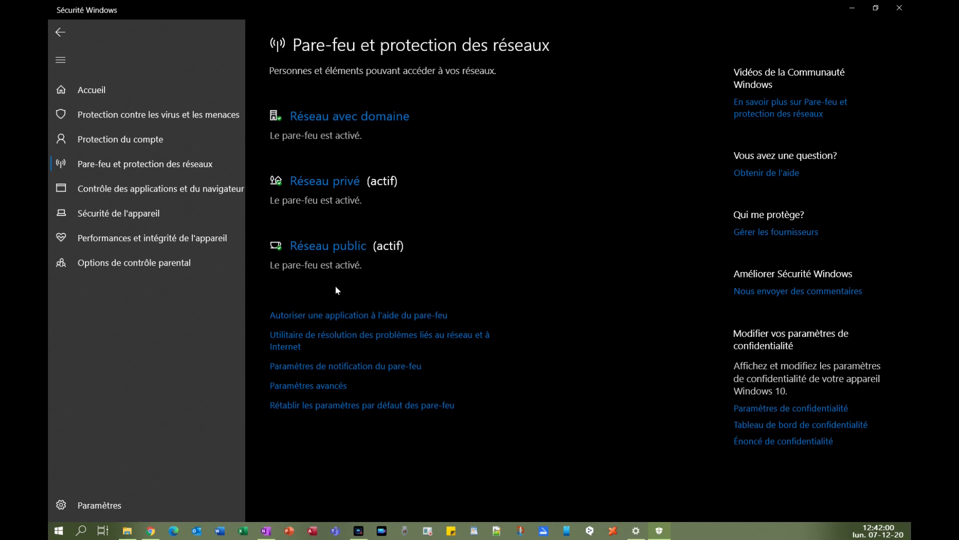
left_click(120, 208)
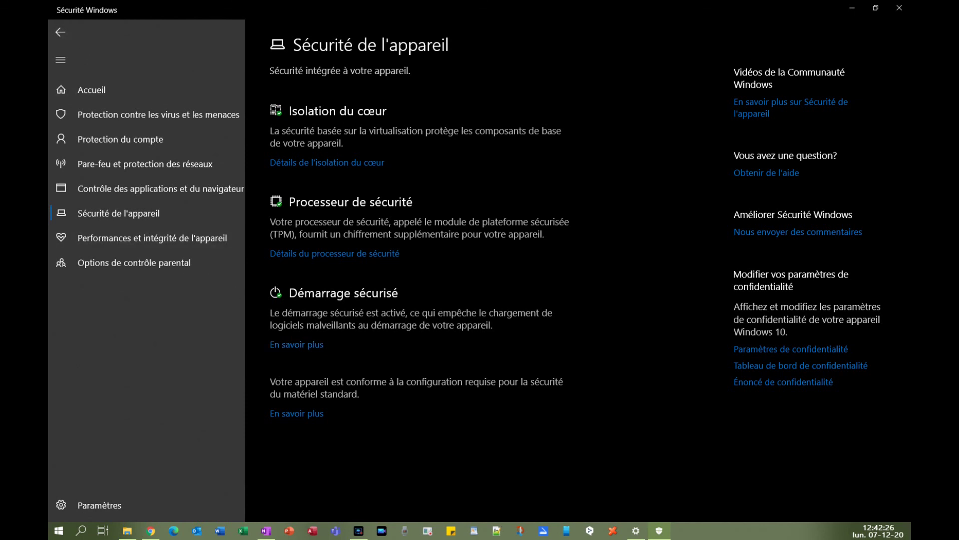
key("alt+Tab")
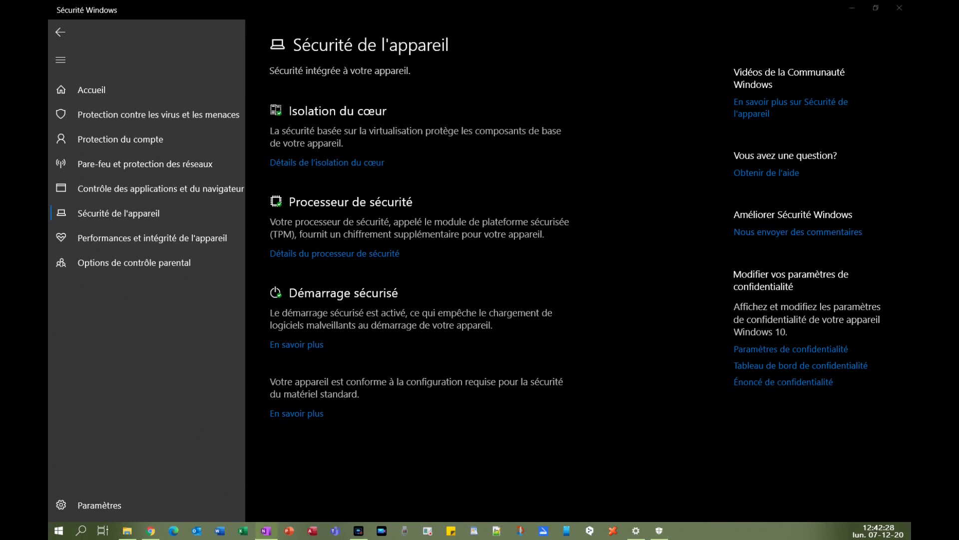